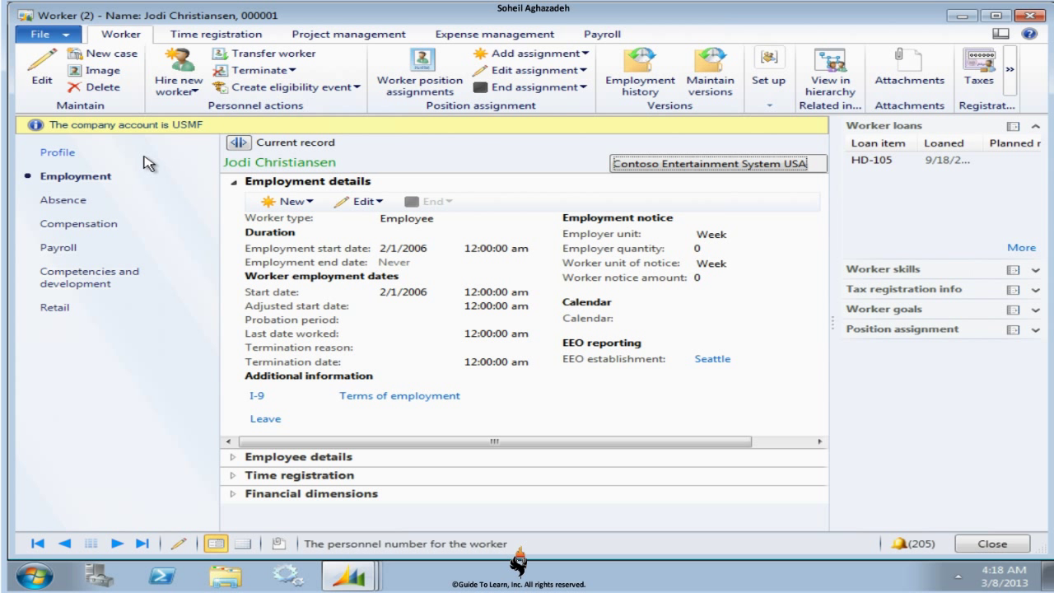
Create a Seahorse Retailers employment for the worker starting 3/8/2013, then switch the record to Seahorse Retailers.
left_click(307, 203)
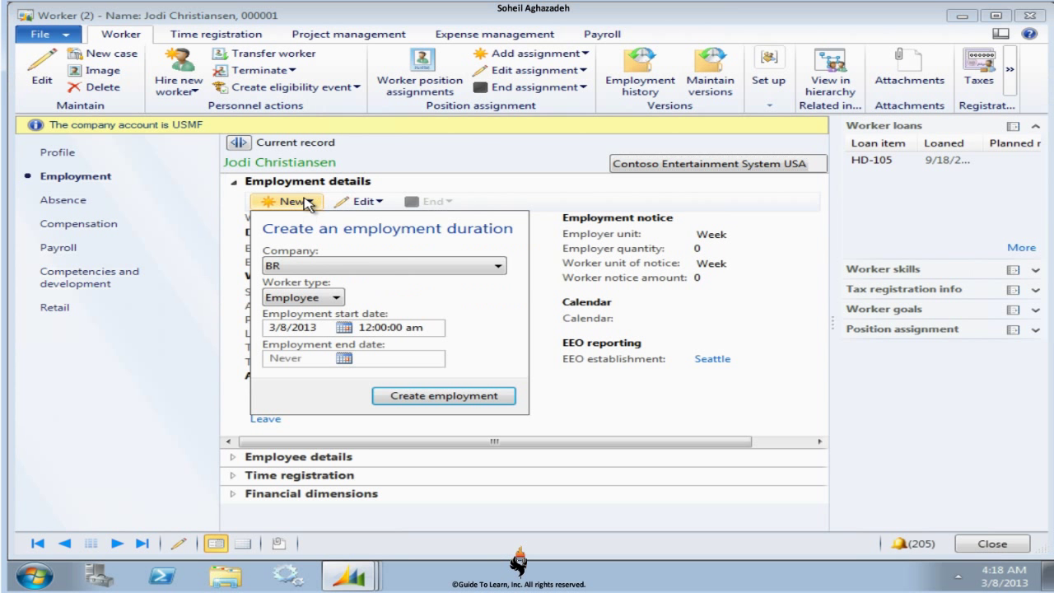
left_click(465, 267)
left_click(425, 532)
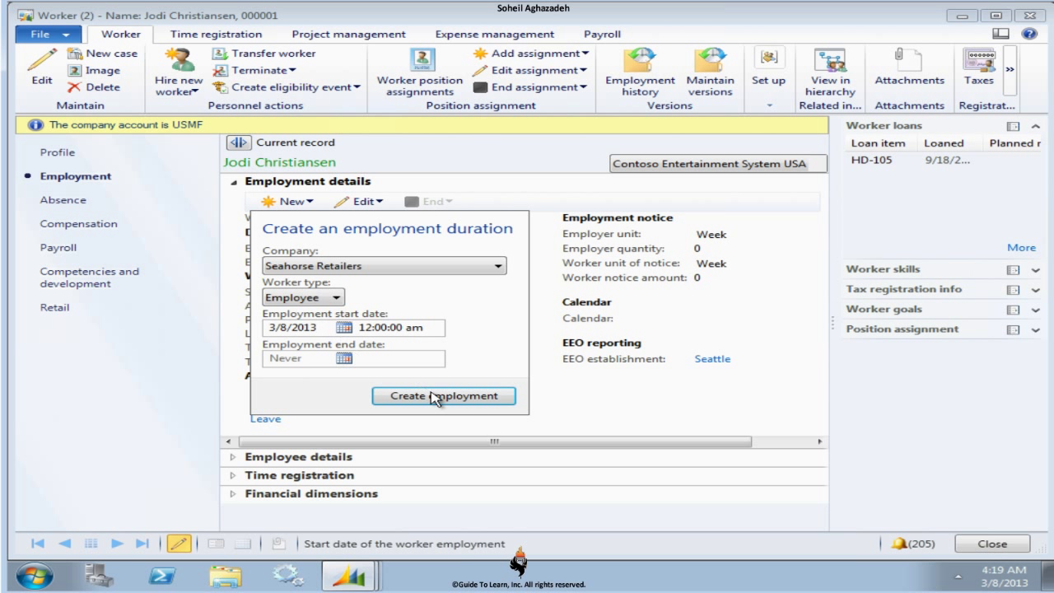
left_click(494, 390)
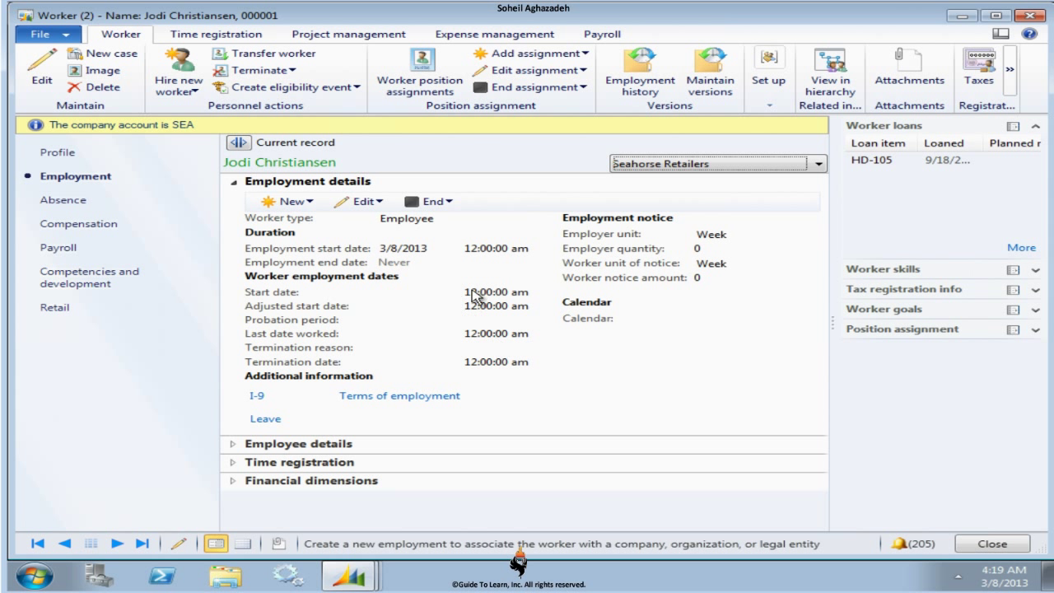
left_click(800, 165)
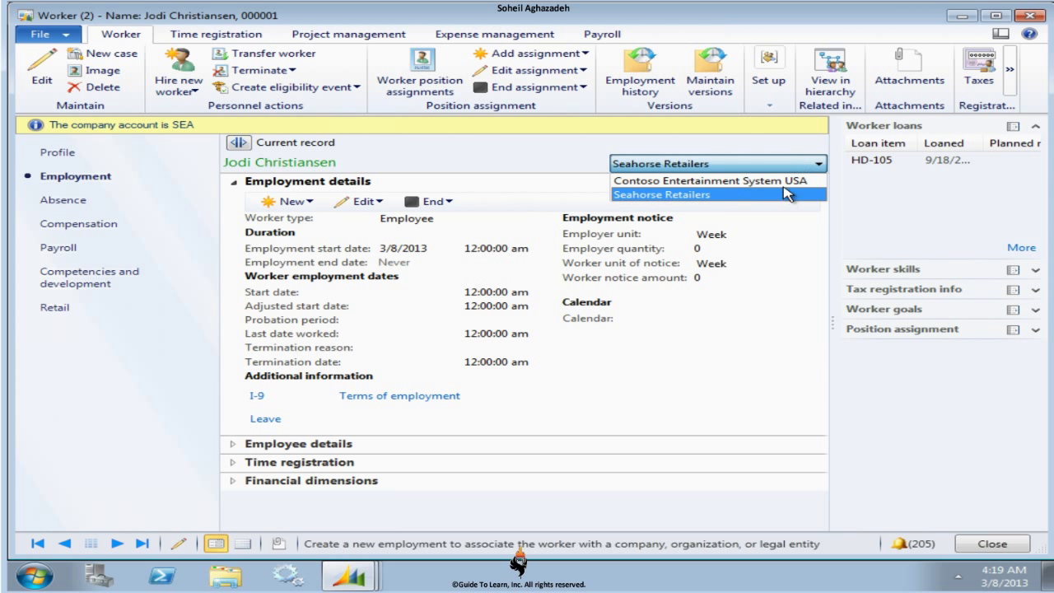
left_click(783, 196)
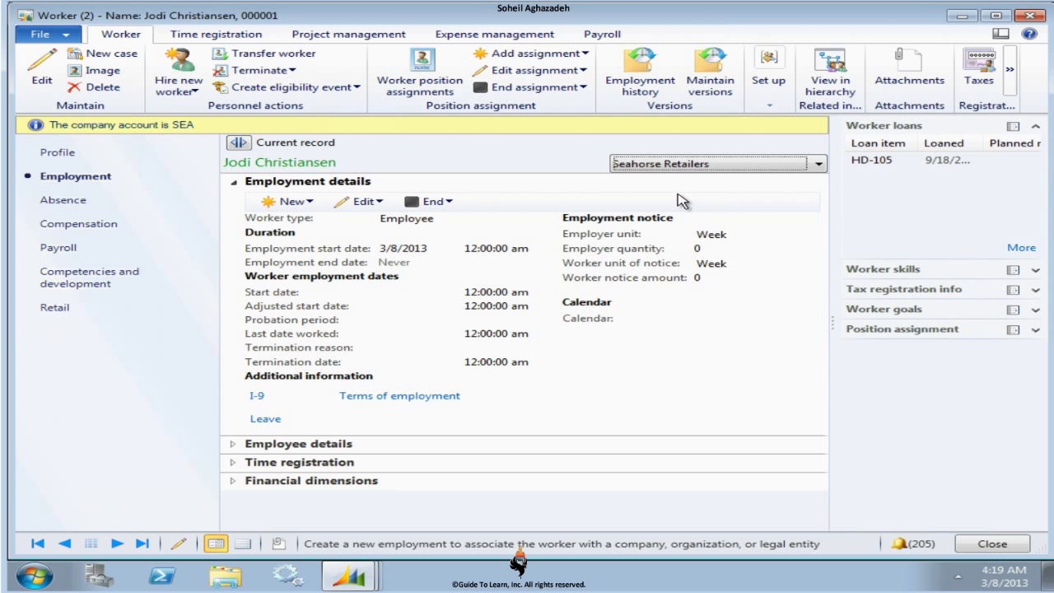
Set the newly employed worker as the line's Approved by, leaving Approved checked.
left_click(1007, 547)
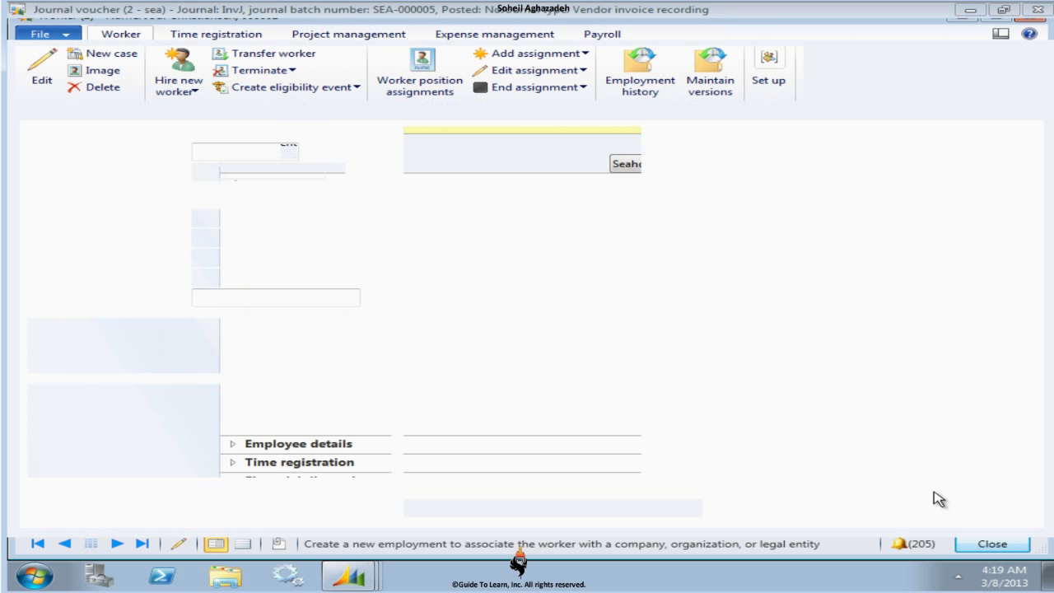
left_click(381, 410)
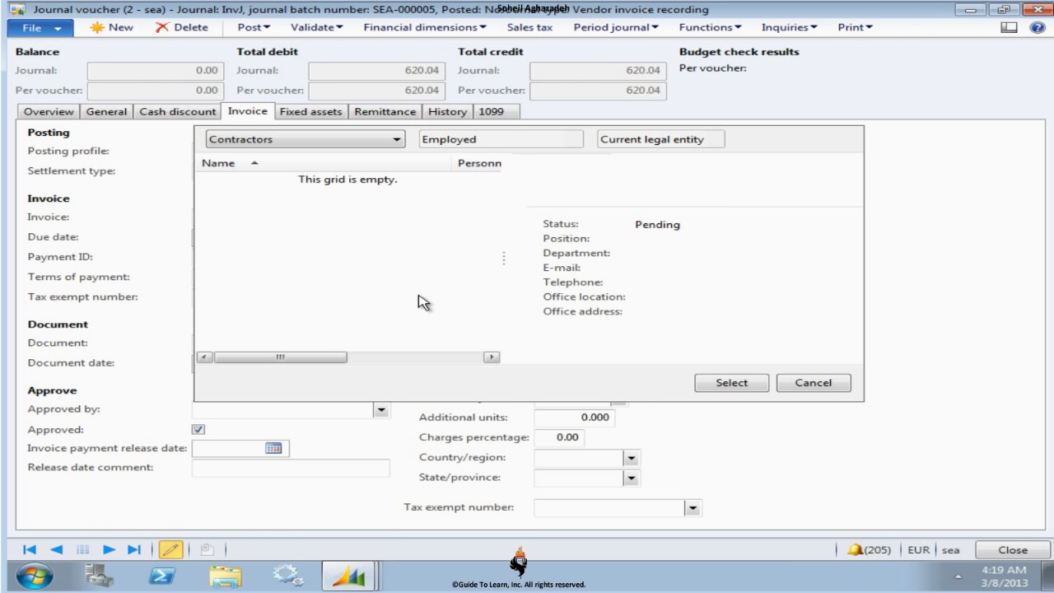
left_click(396, 140)
left_click(366, 175)
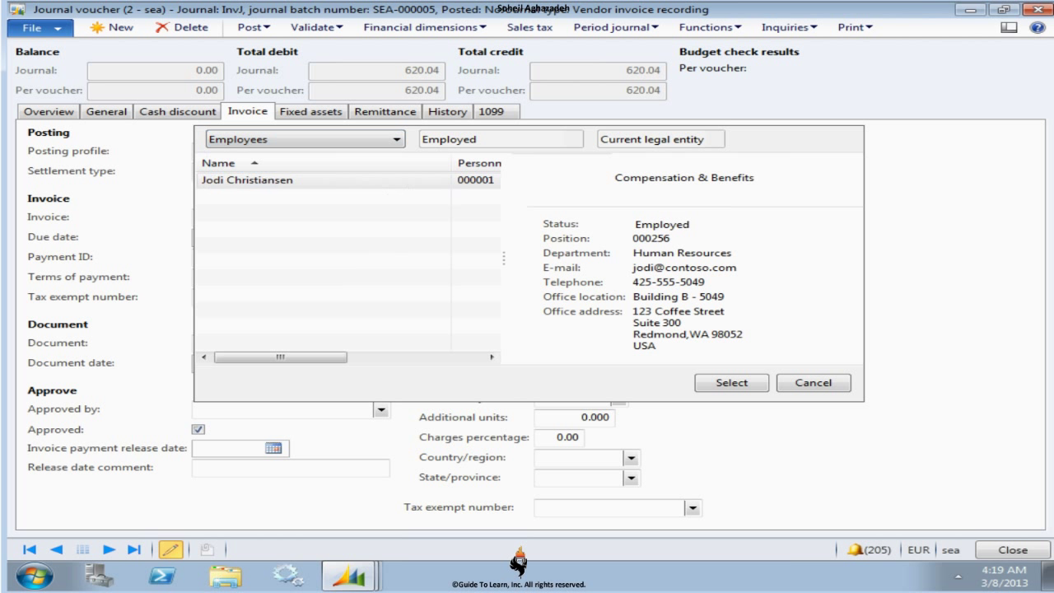
left_click(262, 180)
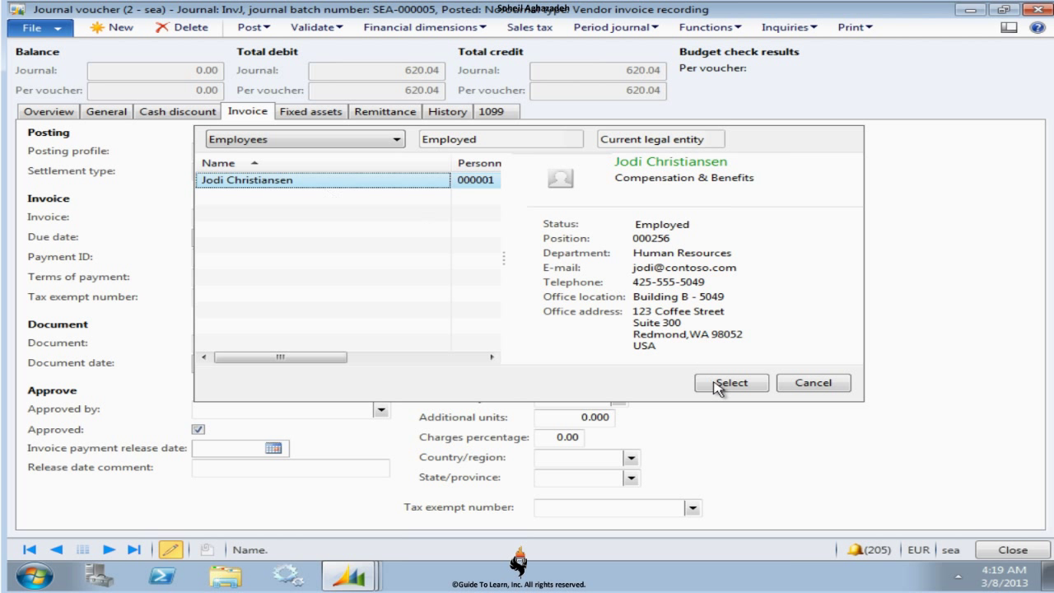
left_click(396, 139)
left_click(351, 158)
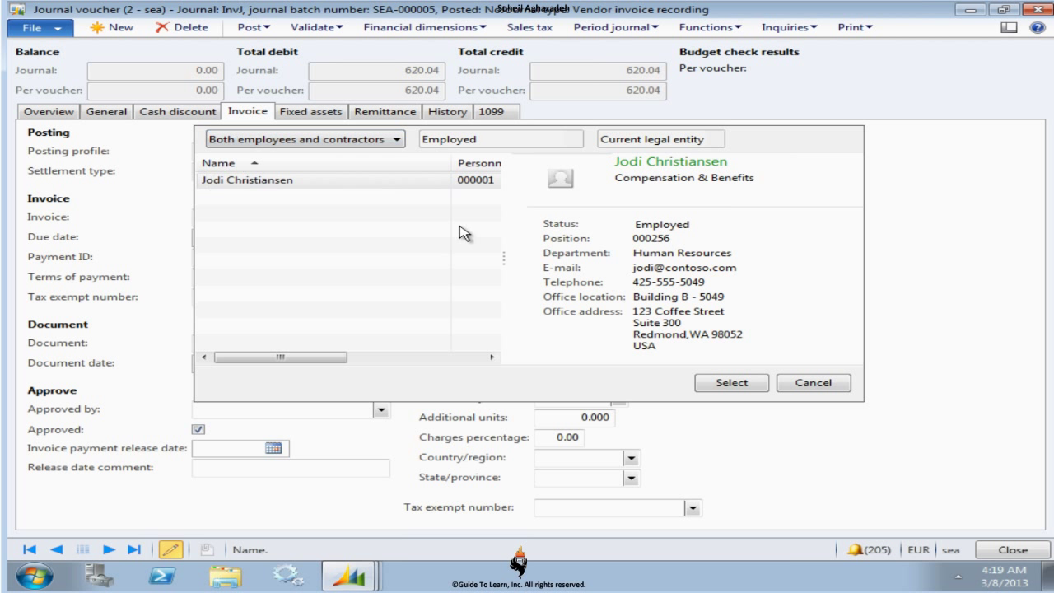
left_click(728, 384)
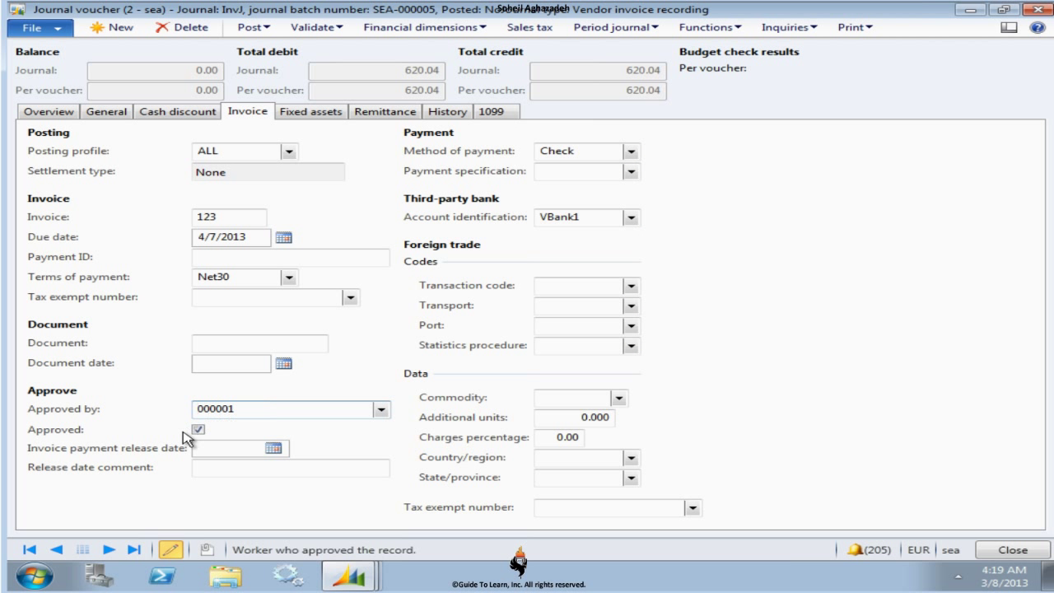
left_click(198, 430)
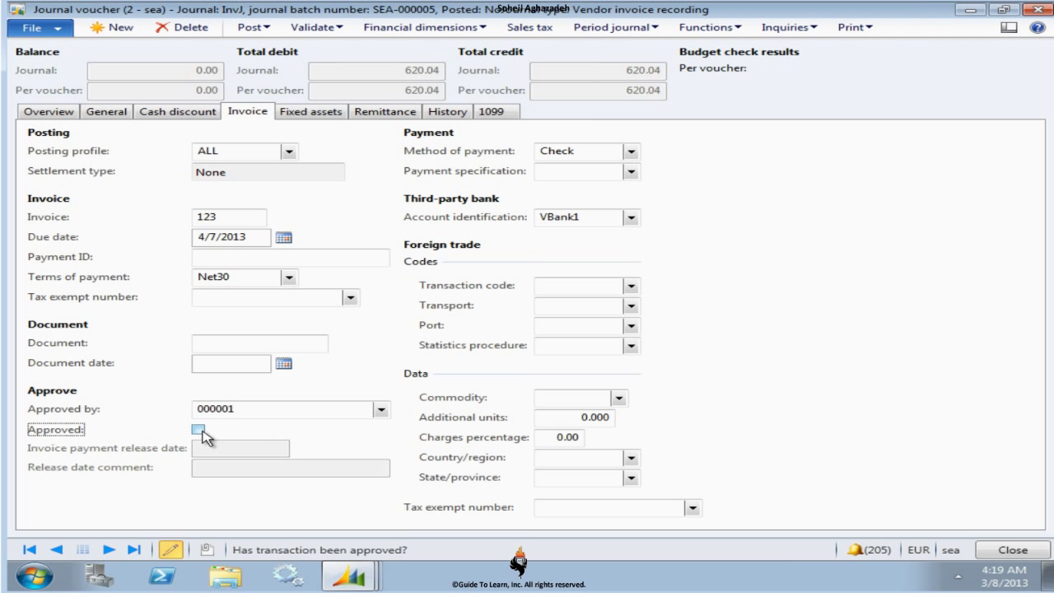
left_click(199, 430)
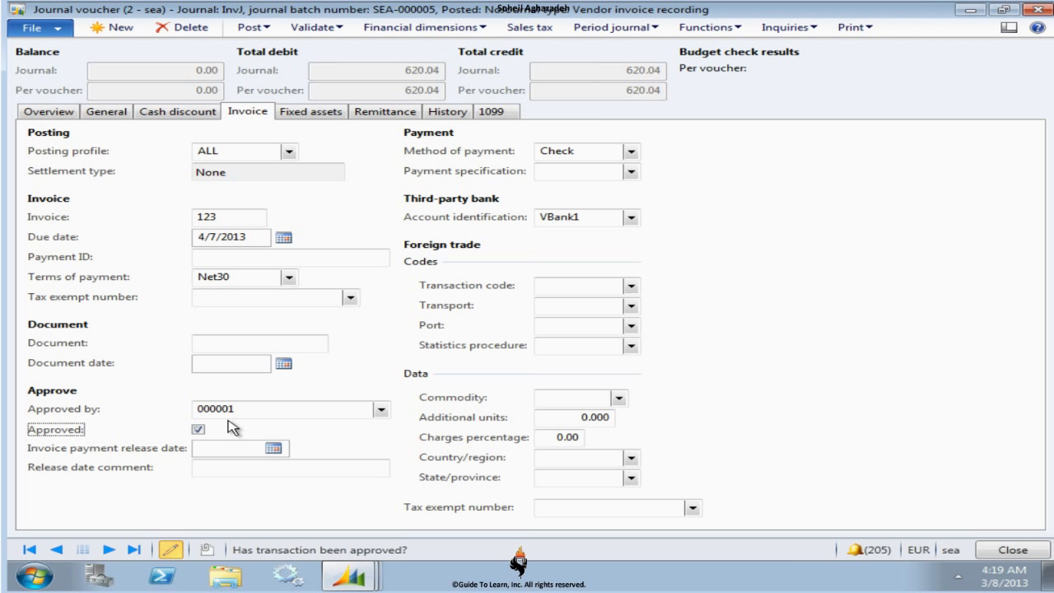
Validate the invoice journal, dismiss the voucher-already-used warning, and close the journal voucher.
left_click(49, 112)
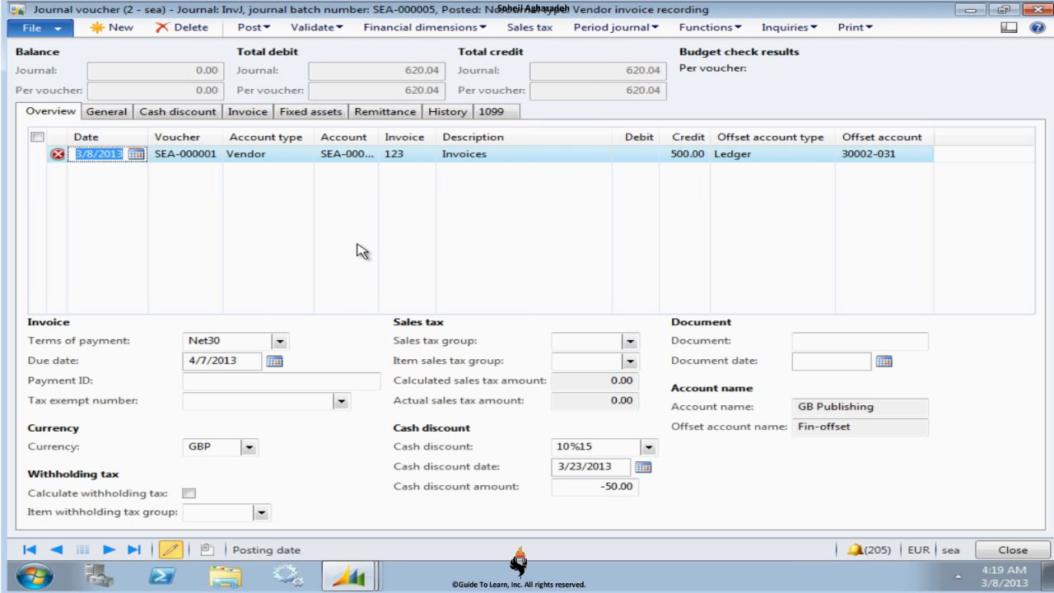
left_click(311, 27)
left_click(323, 46)
left_click(409, 188)
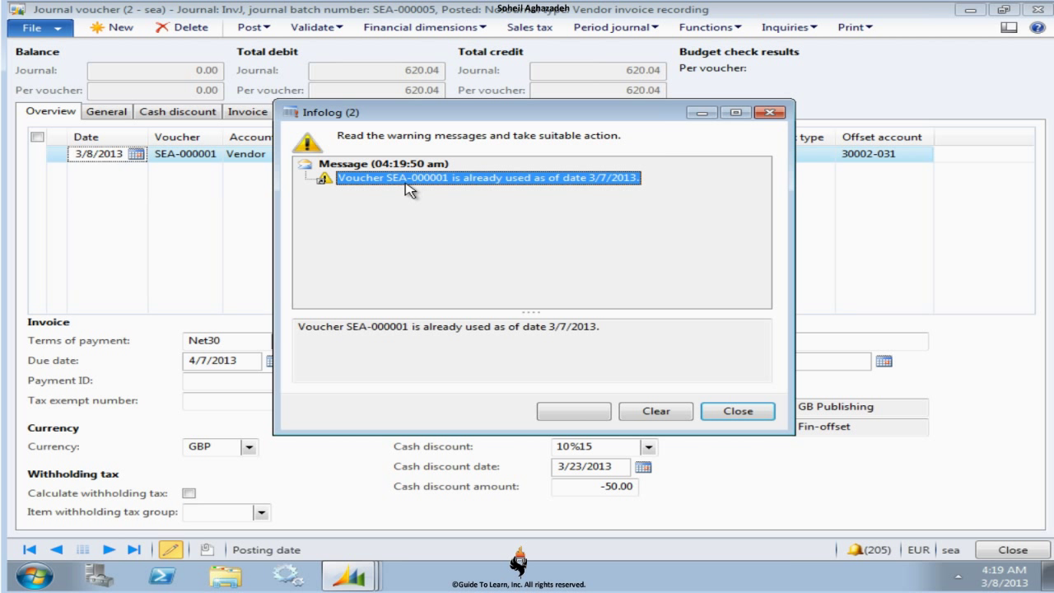
left_click(738, 410)
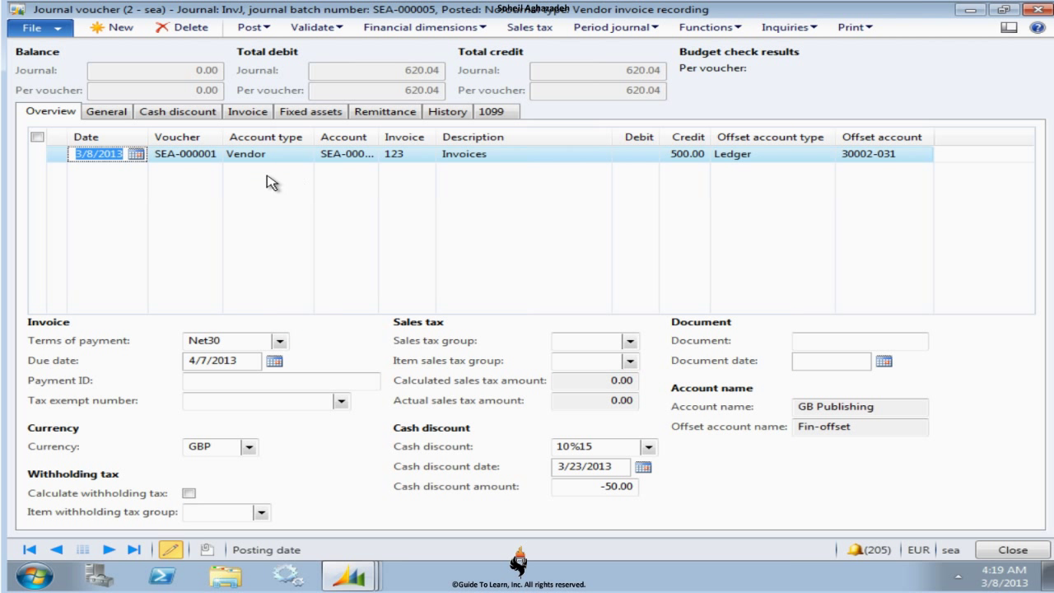
left_click(182, 154)
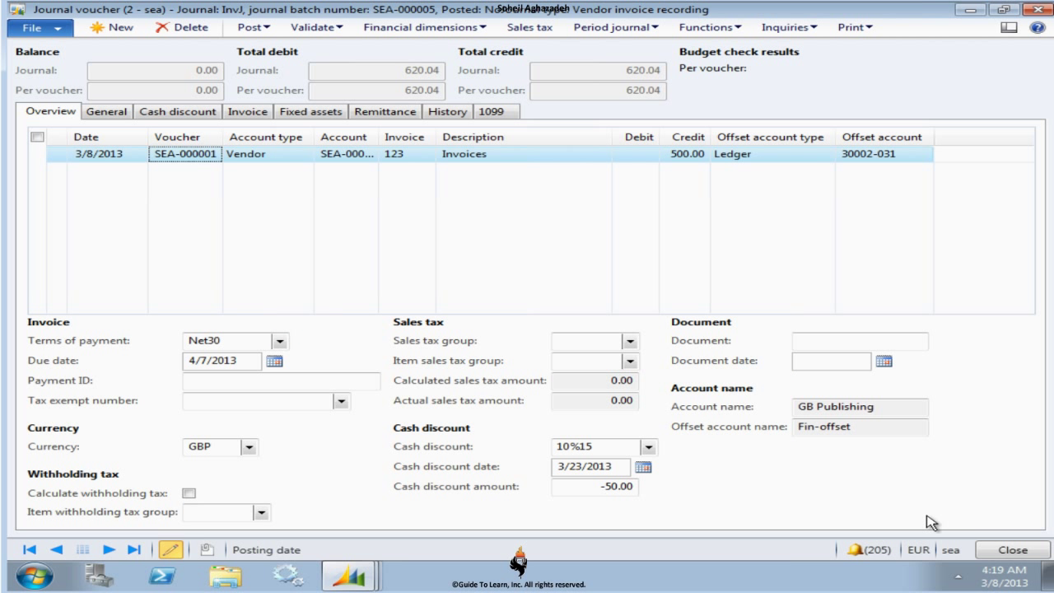
left_click(992, 549)
Open General ledger journal names and select the Day journal's Acco_1330 voucher series.
scroll(836, 375, "down", 3)
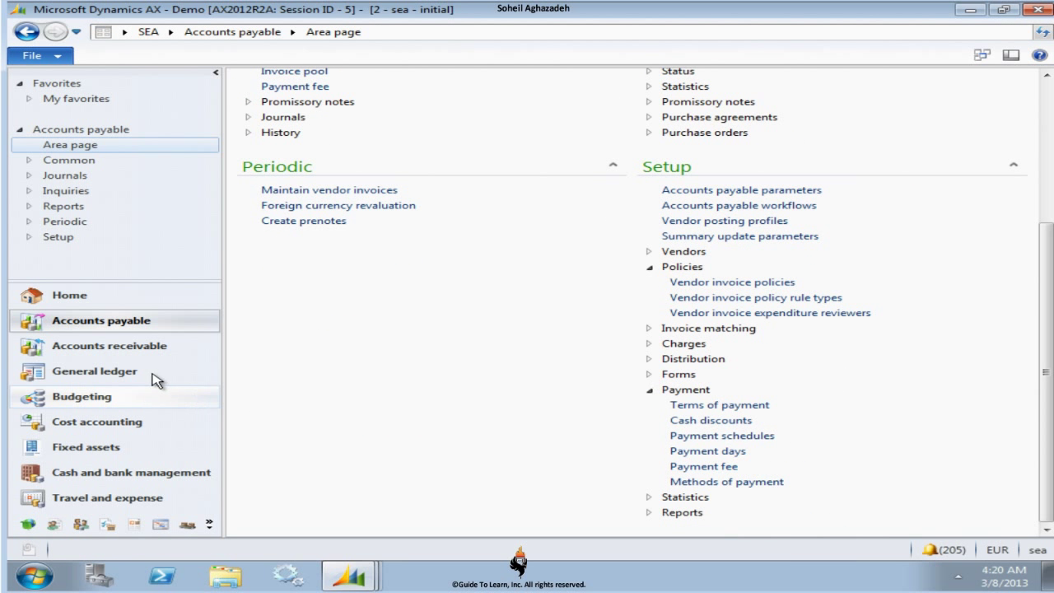
left_click(153, 375)
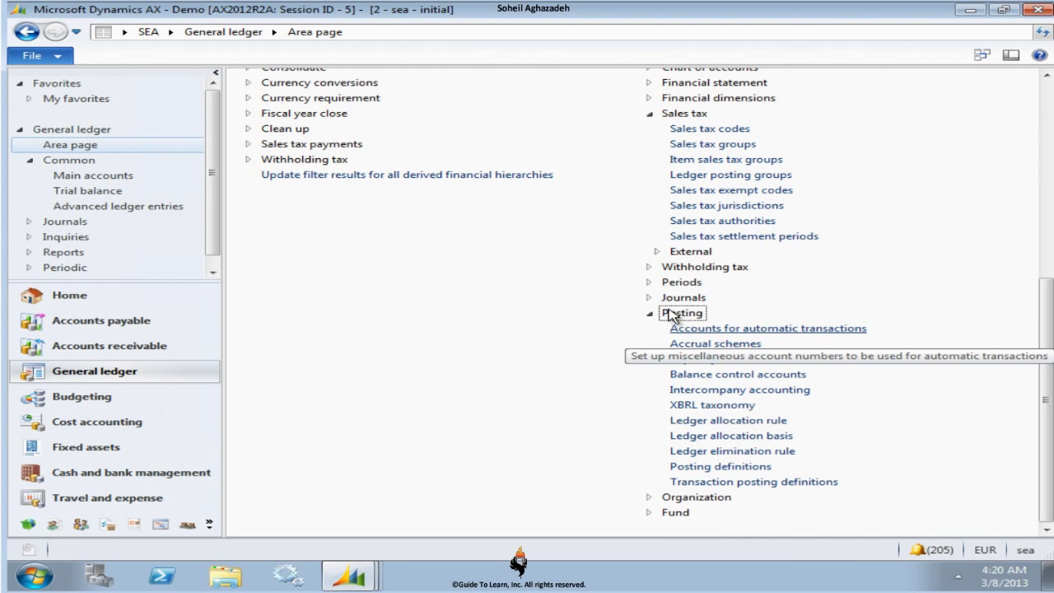
left_click(647, 305)
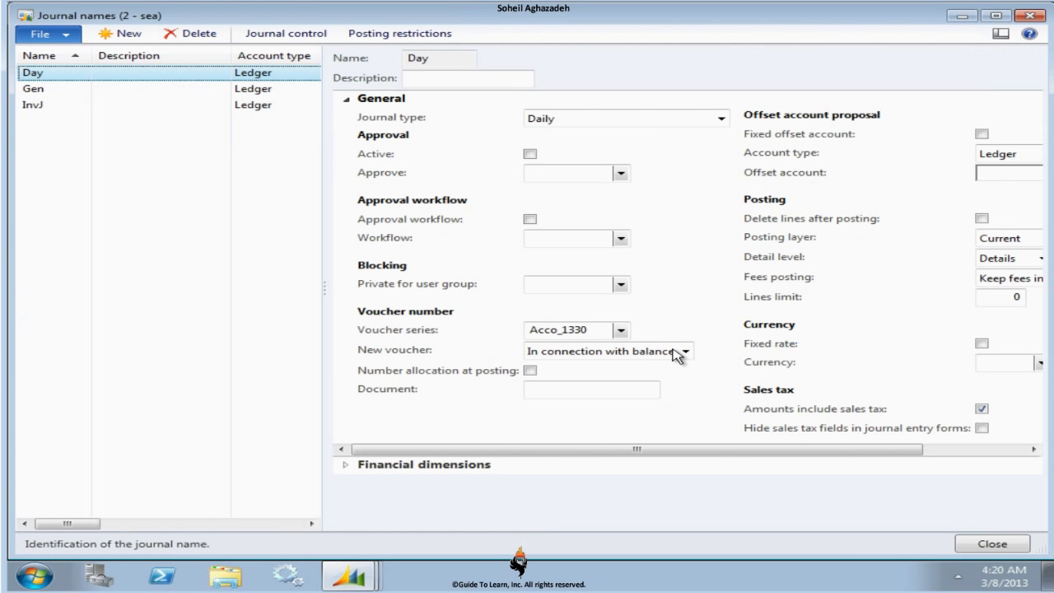
left_click_drag(601, 329, 473, 329)
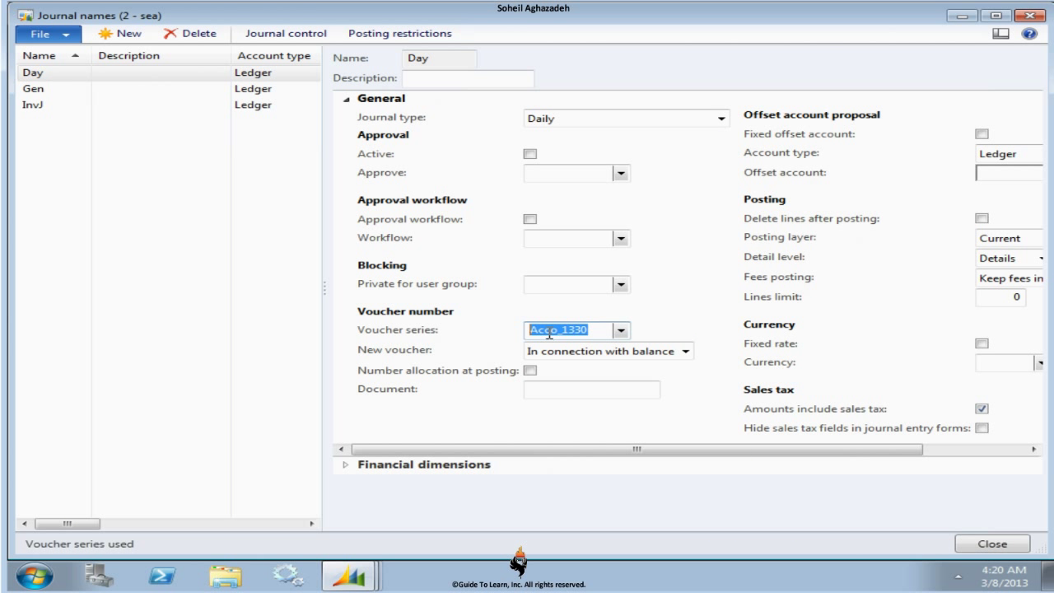
Start a new number sequence Sea (NS) from the voucher series field and review its shared scope.
right_click(574, 327)
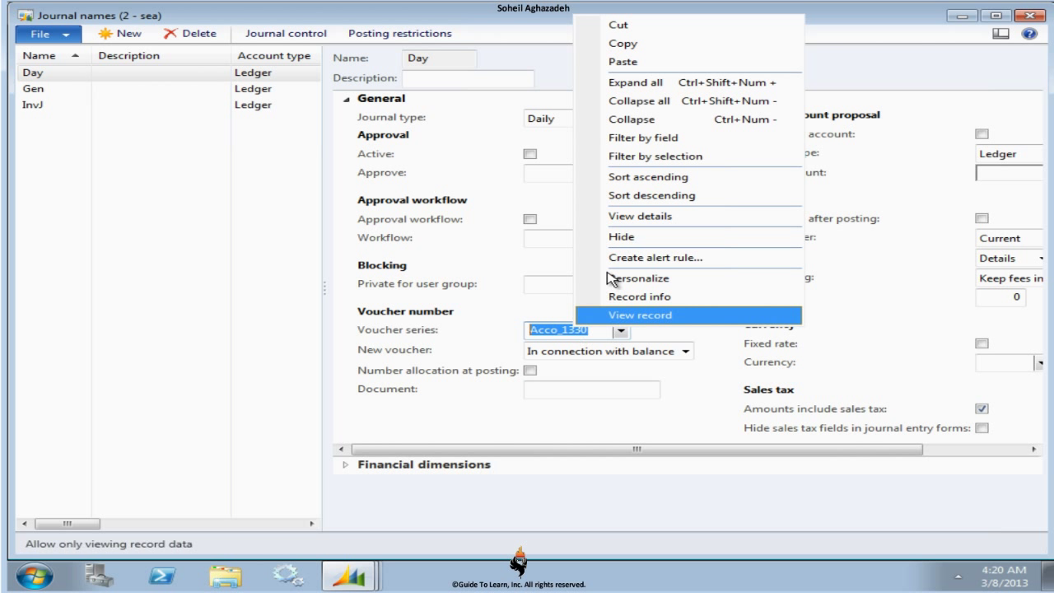
left_click(656, 219)
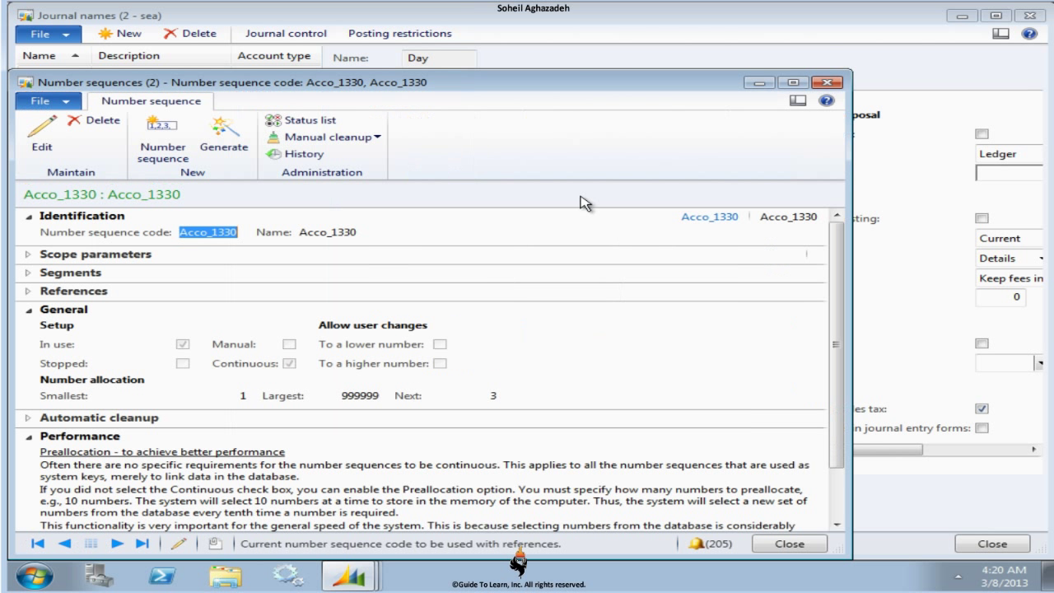
left_click(796, 102)
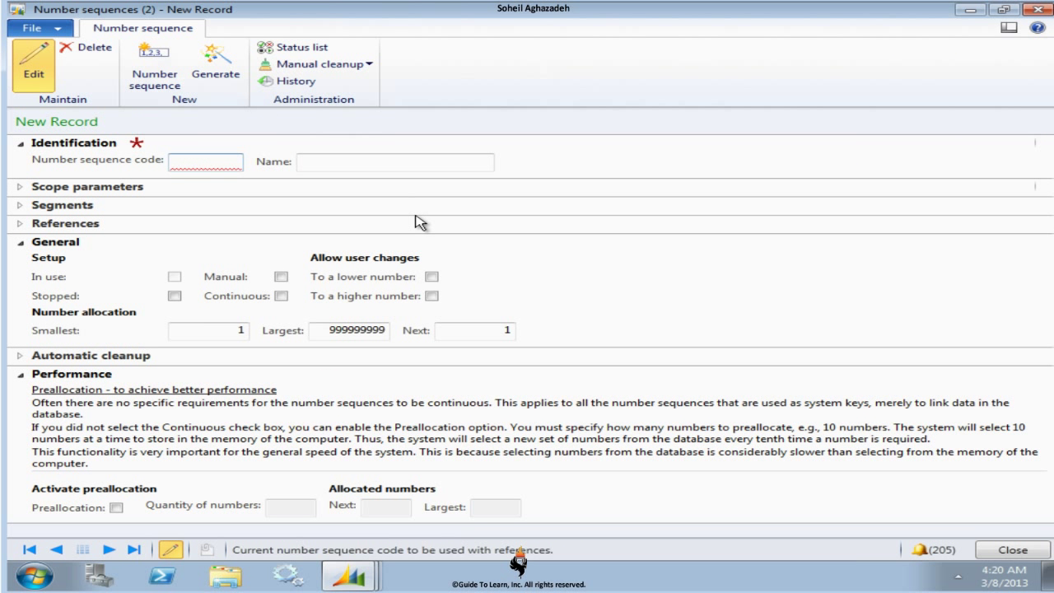
key("Tab")
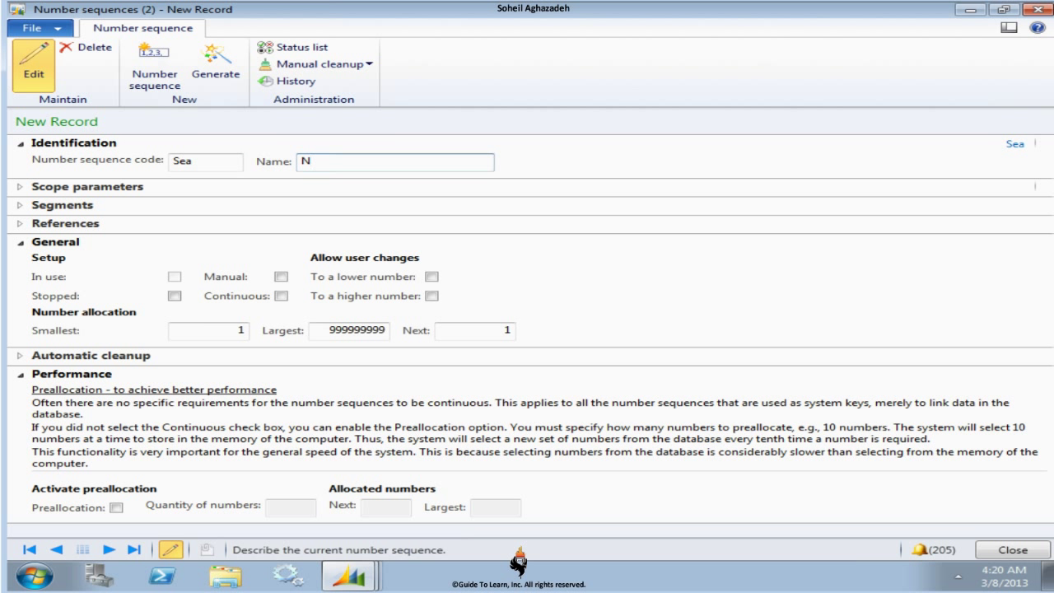
left_click(51, 192)
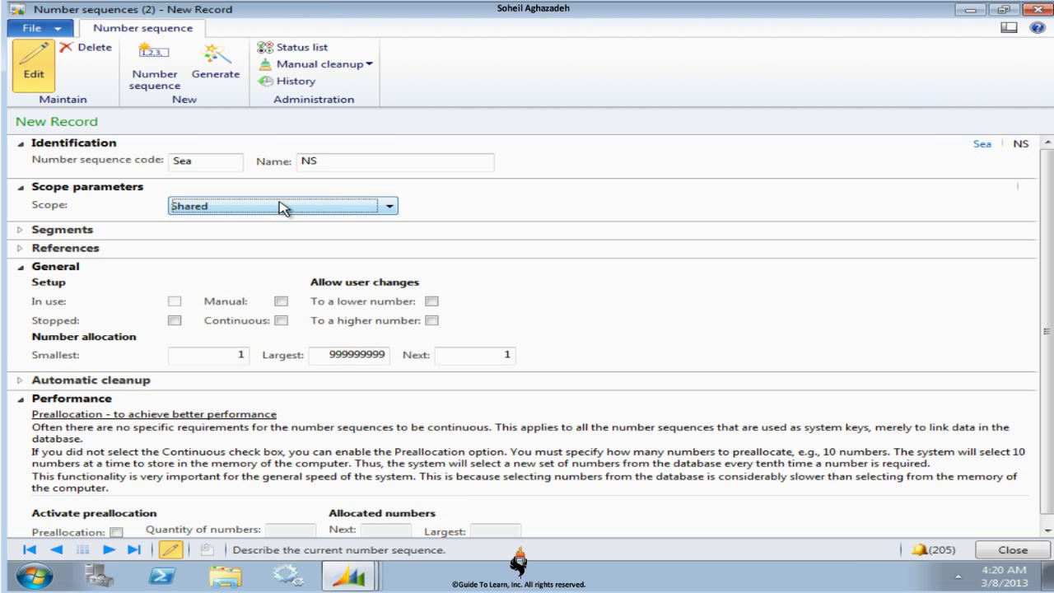
left_click(31, 233)
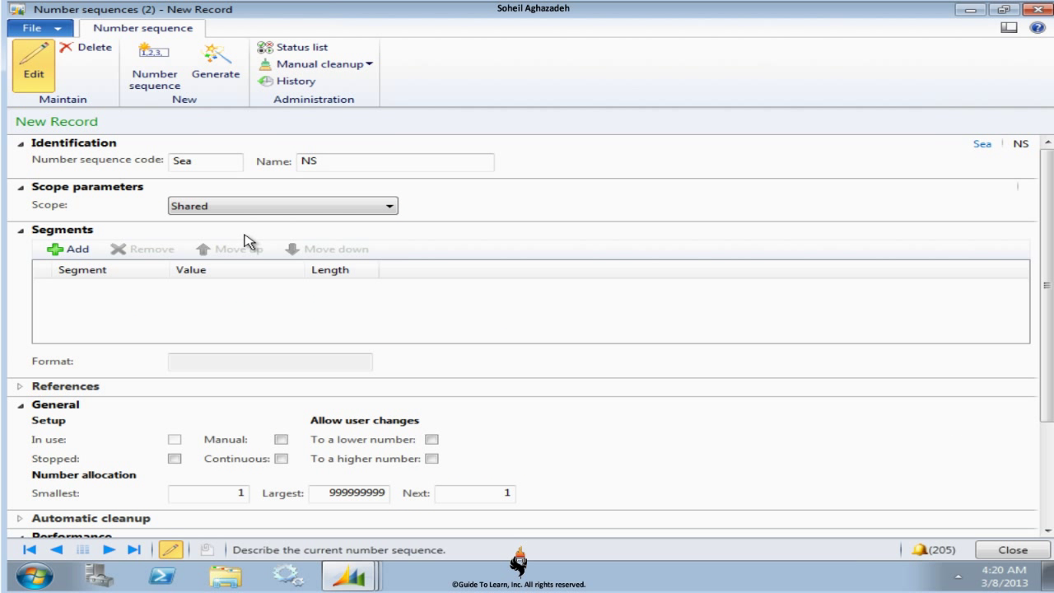
Add an alphanumeric &&&######### segment, make the sequence continuous, and save it.
left_click(64, 249)
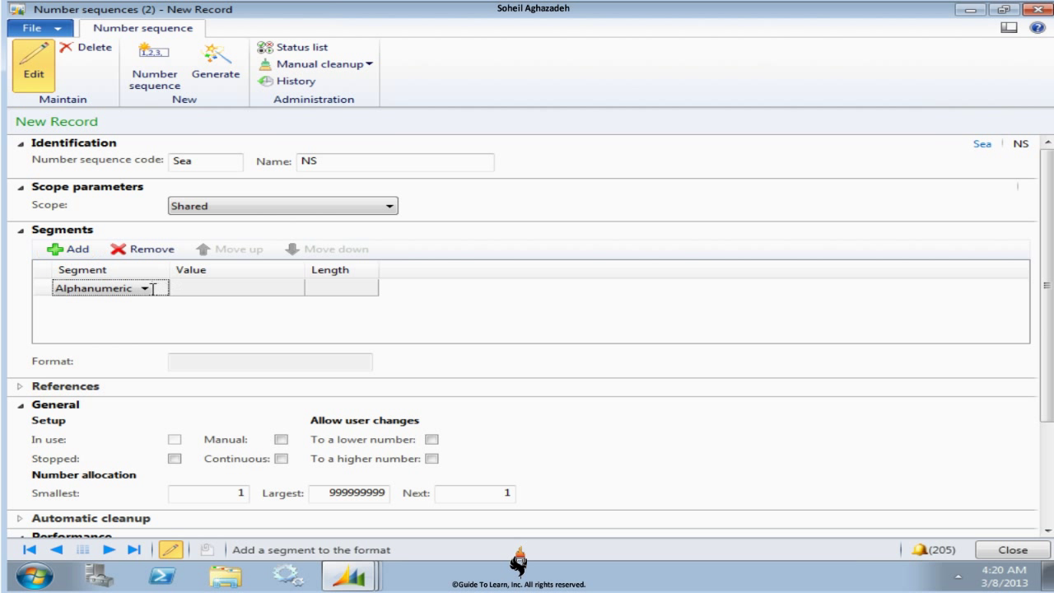
left_click(145, 289)
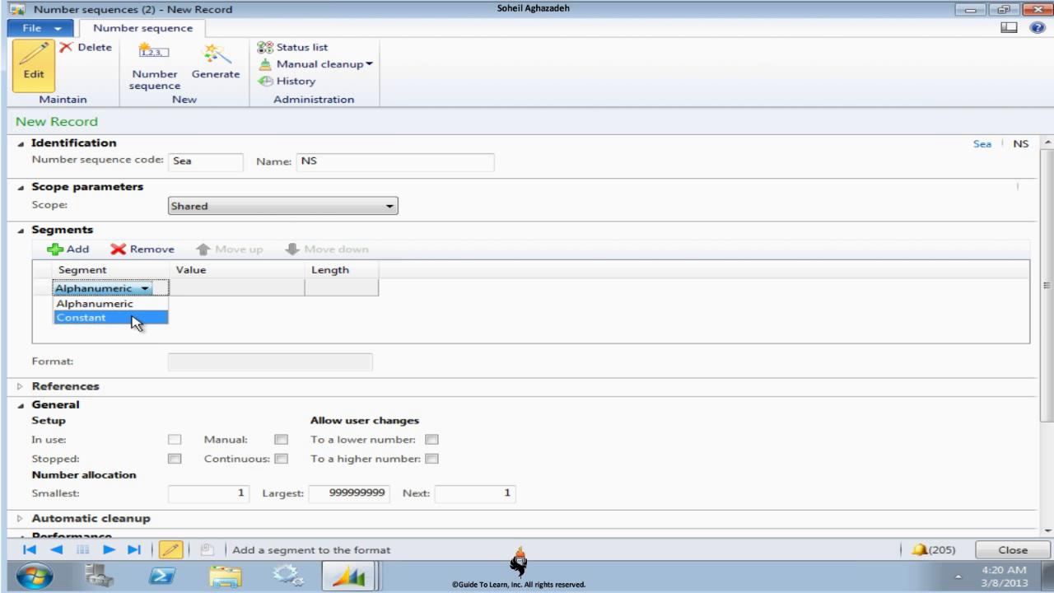
left_click(195, 288)
left_click(238, 292)
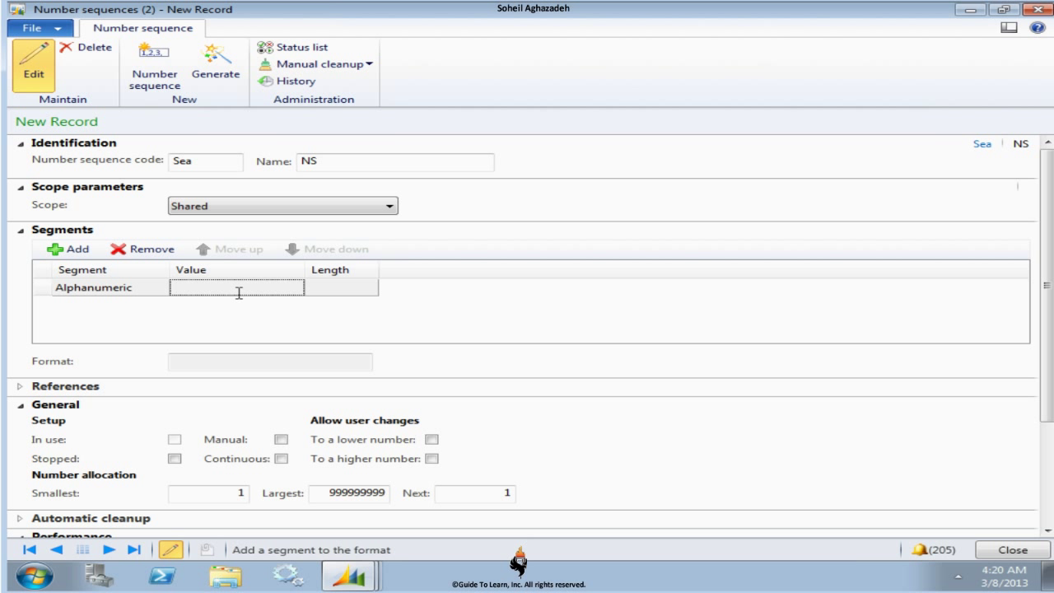
type("&&&#########")
key("Tab")
left_click(281, 459)
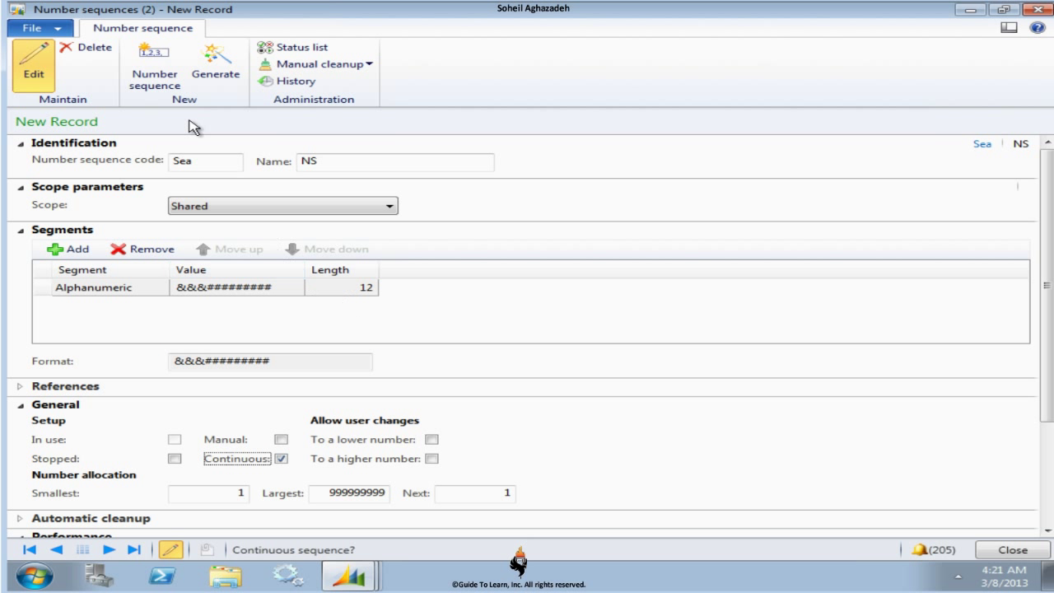
left_click(51, 25)
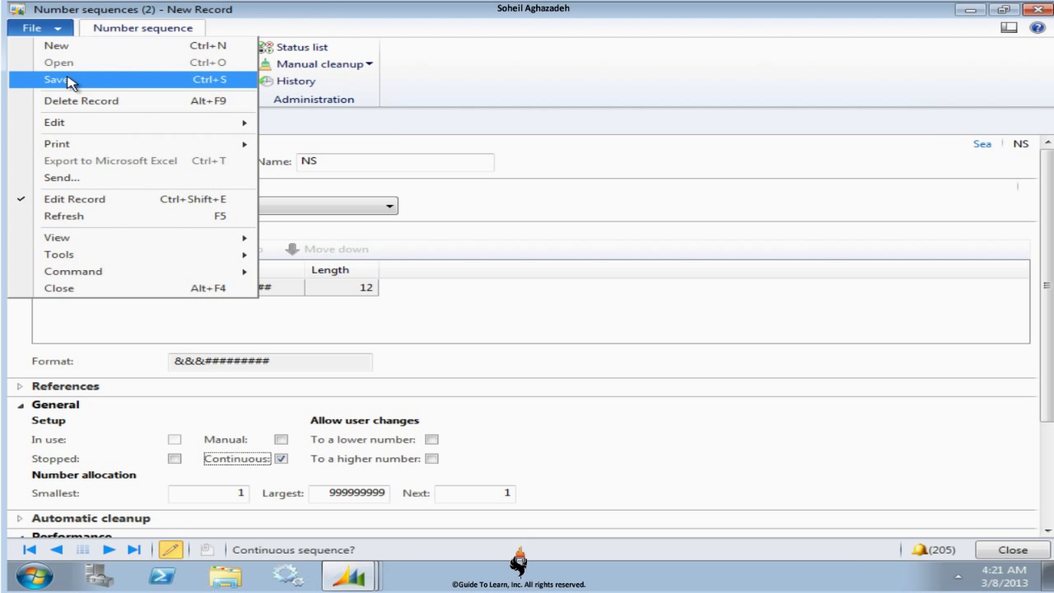
left_click(66, 78)
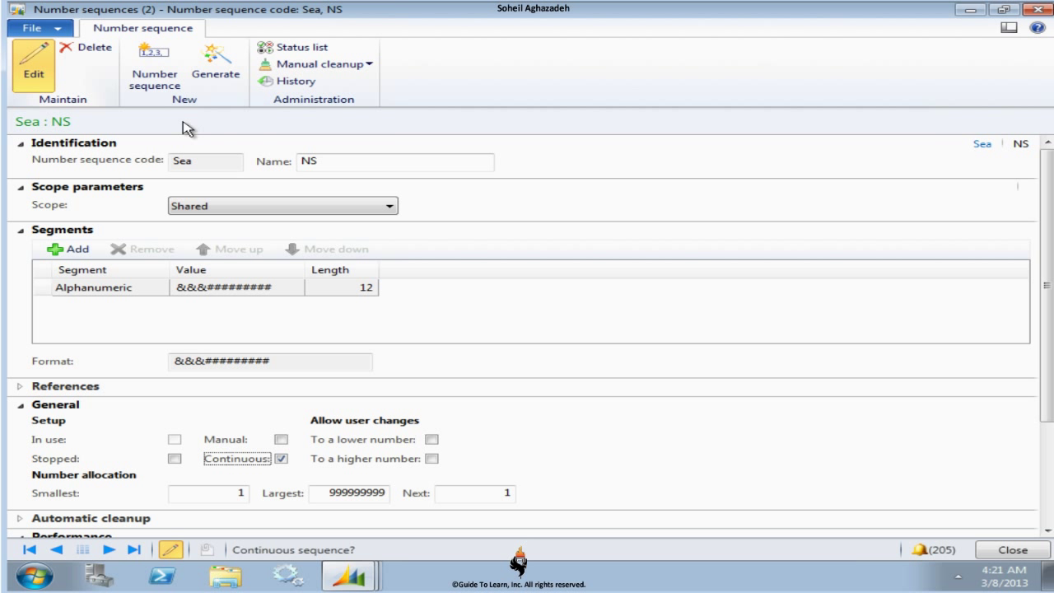
Assign the Sea number sequence as the journal name's voucher series.
left_click(1013, 550)
type("Sea")
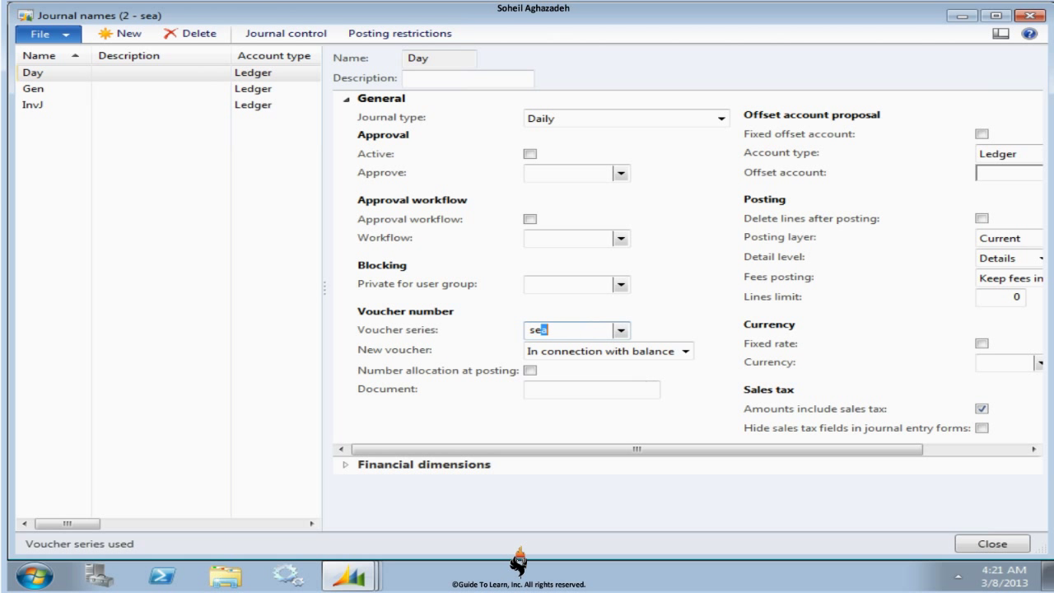
key("Tab")
left_click(993, 544)
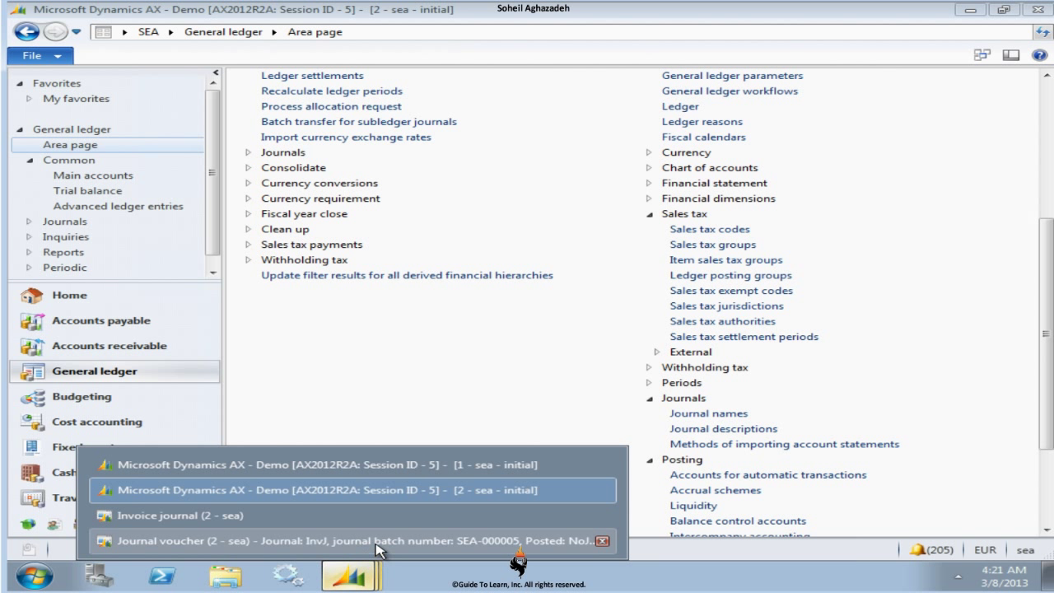
Delete the old journal line and the existing invoice journal.
left_click(368, 541)
left_click(183, 27)
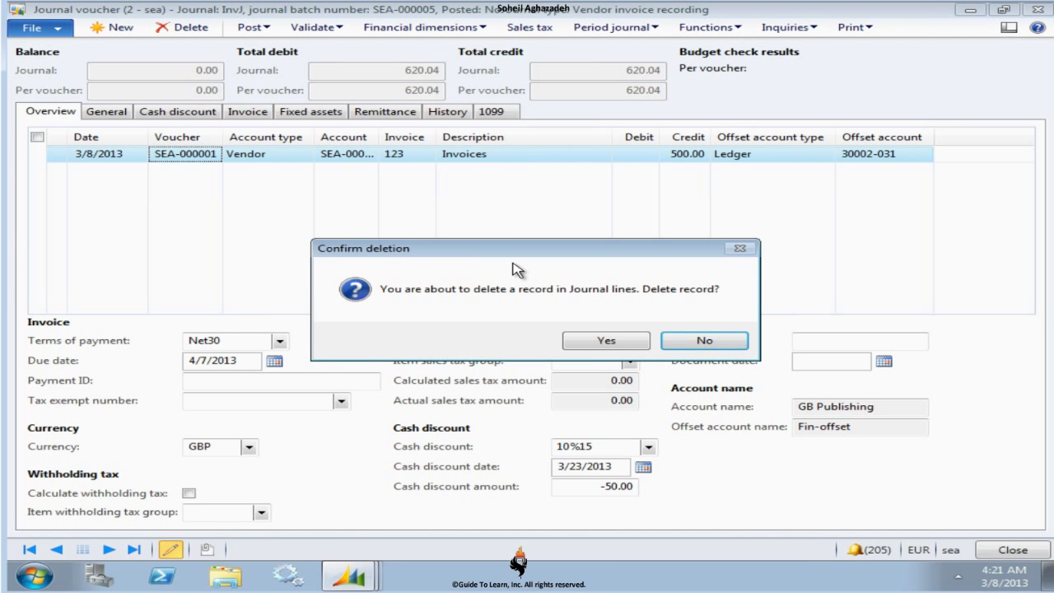
left_click(607, 340)
left_click(1041, 10)
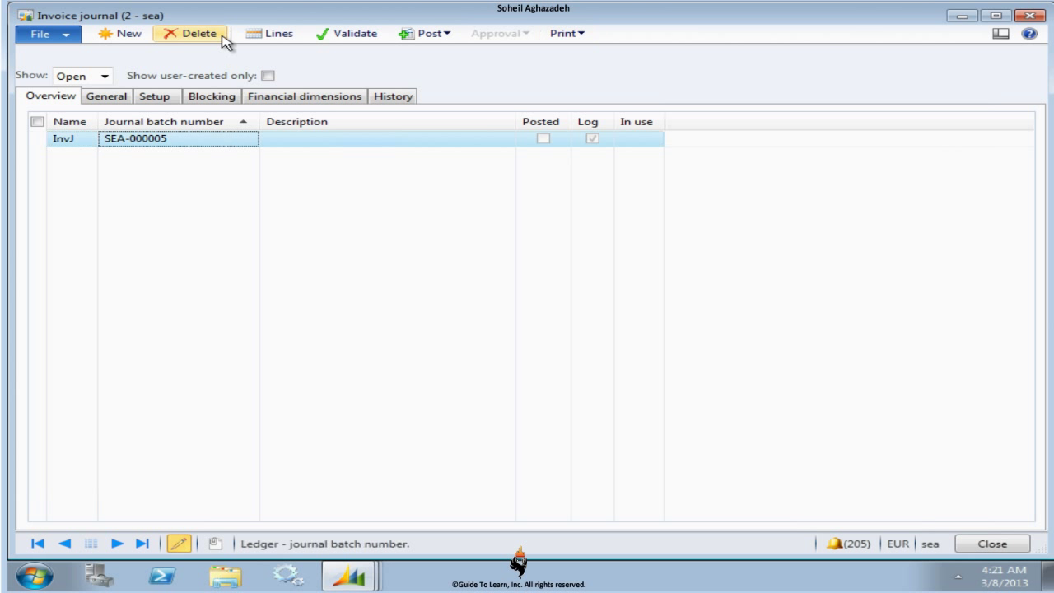
left_click(218, 36)
left_click(619, 342)
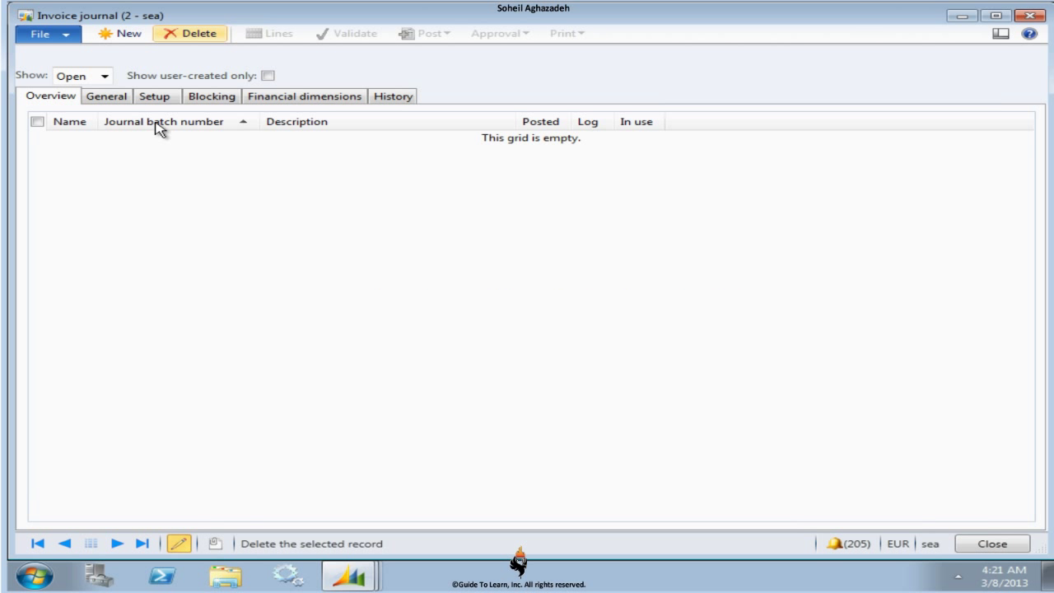
Create a new InvJ invoice journal and recheck the InvJ journal name's voucher series.
left_click(107, 33)
left_click(87, 138)
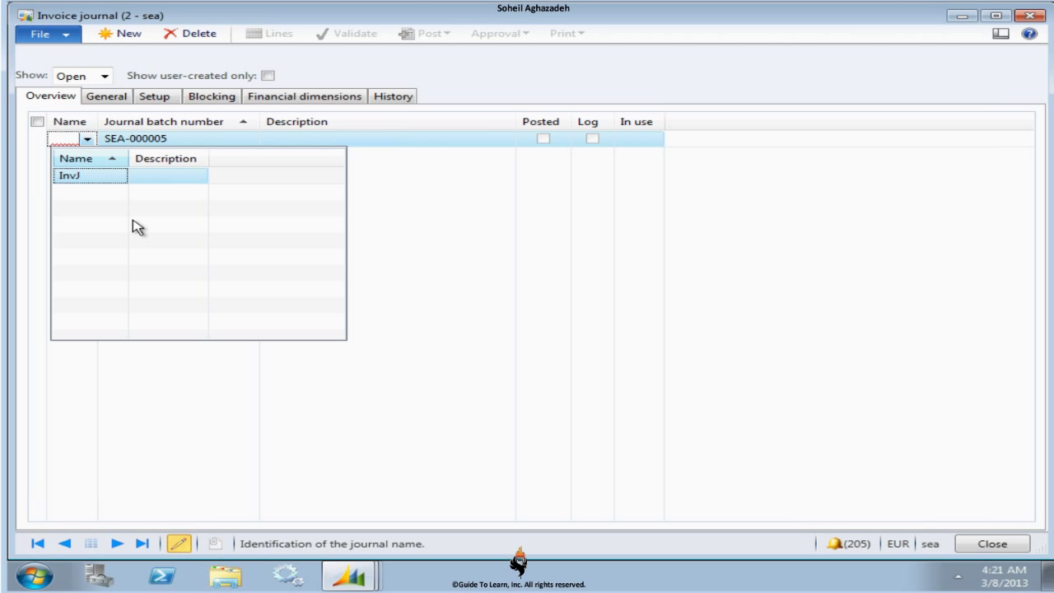
left_click(113, 177)
left_click(550, 334)
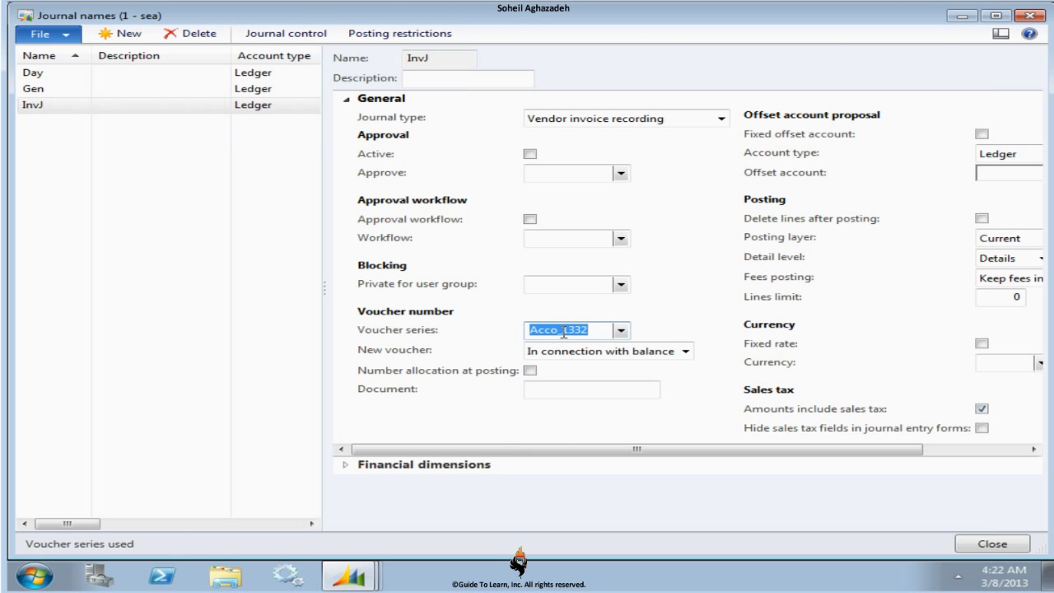
type("Sea")
left_click(995, 544)
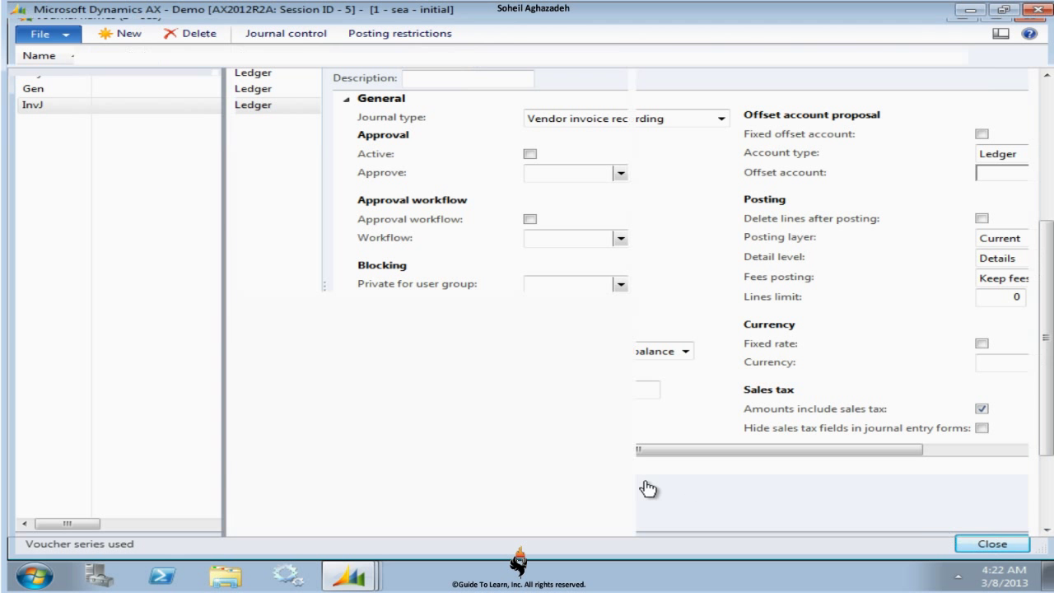
Add a test journal line to check its voucher number, then delete it.
mouse_move(354, 567)
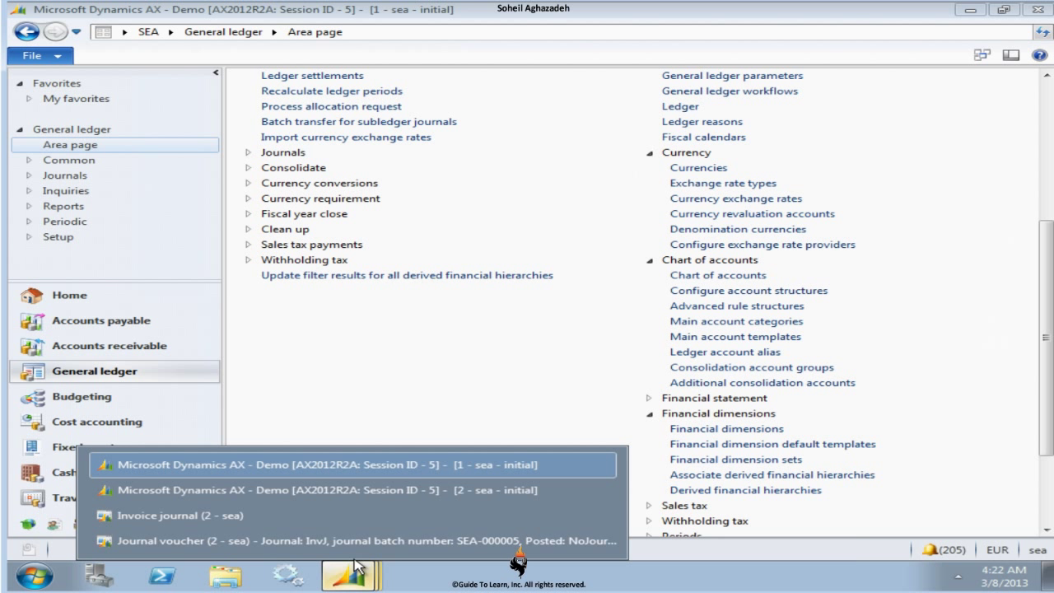
left_click(360, 515)
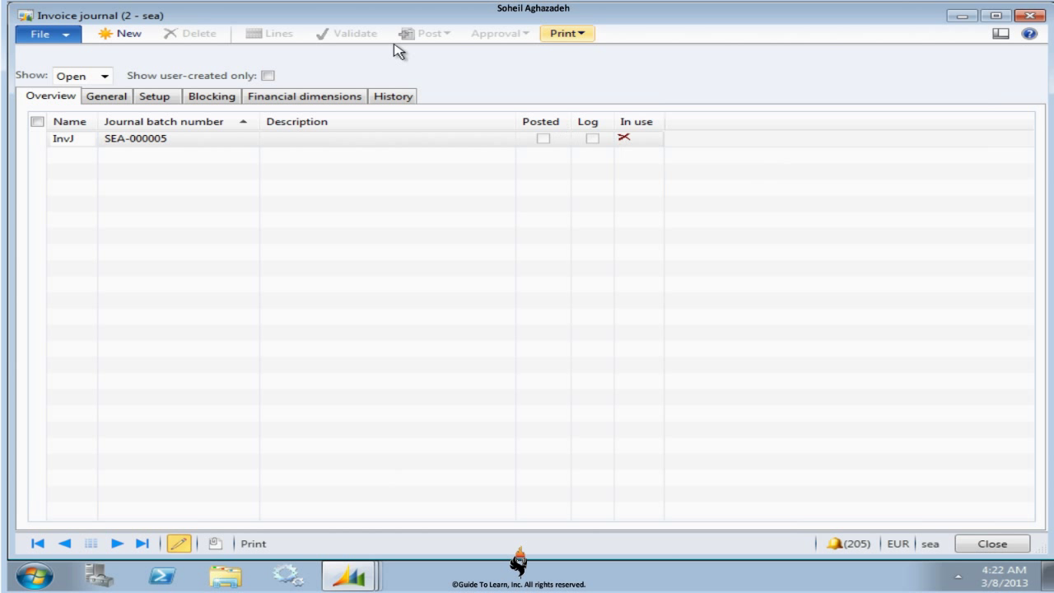
left_click(215, 97)
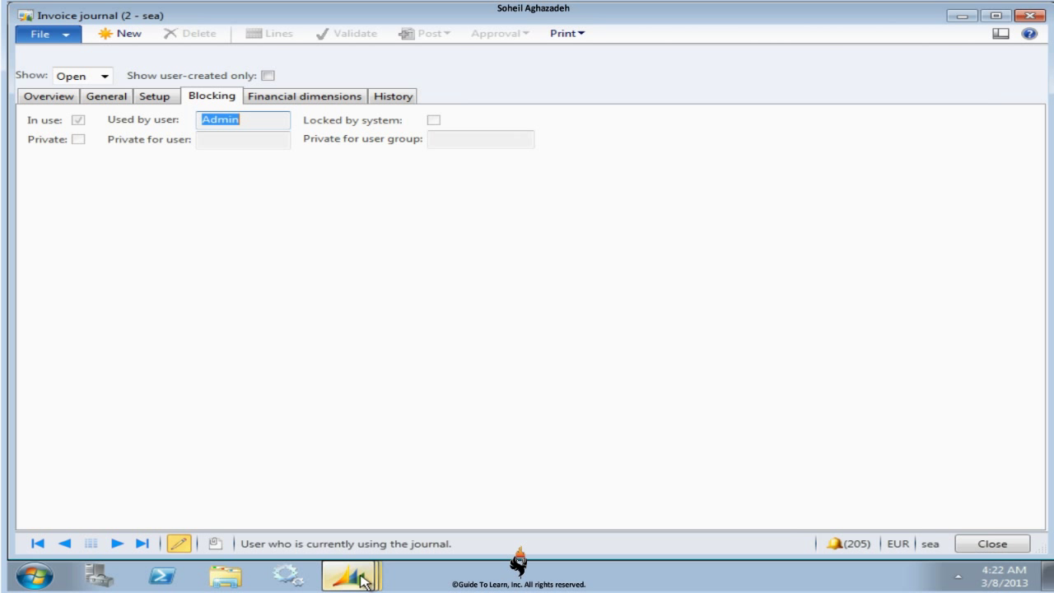
mouse_move(362, 577)
left_click(400, 556)
left_click(127, 33)
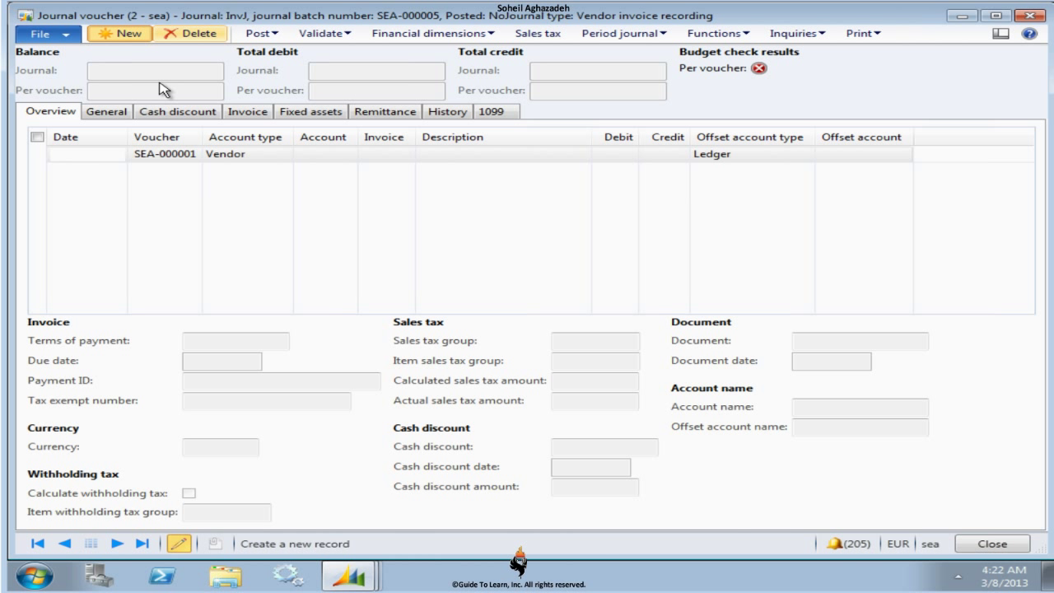
left_click(189, 156)
left_click(196, 33)
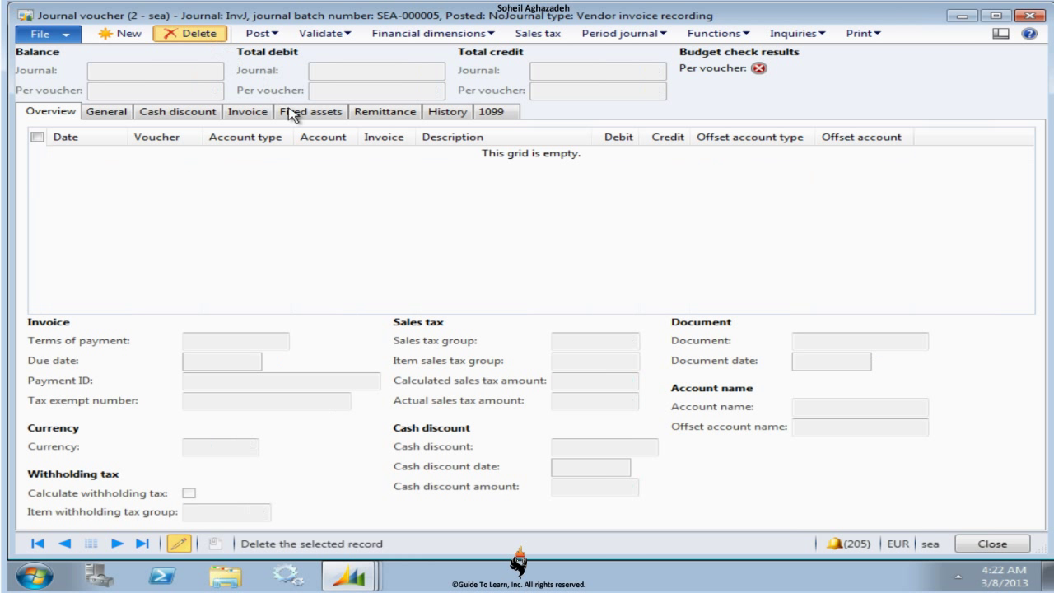
left_click(1030, 14)
Delete that journal, create a fresh InvJ invoice journal, and open its lines.
left_click(196, 33)
left_click(638, 349)
left_click(119, 33)
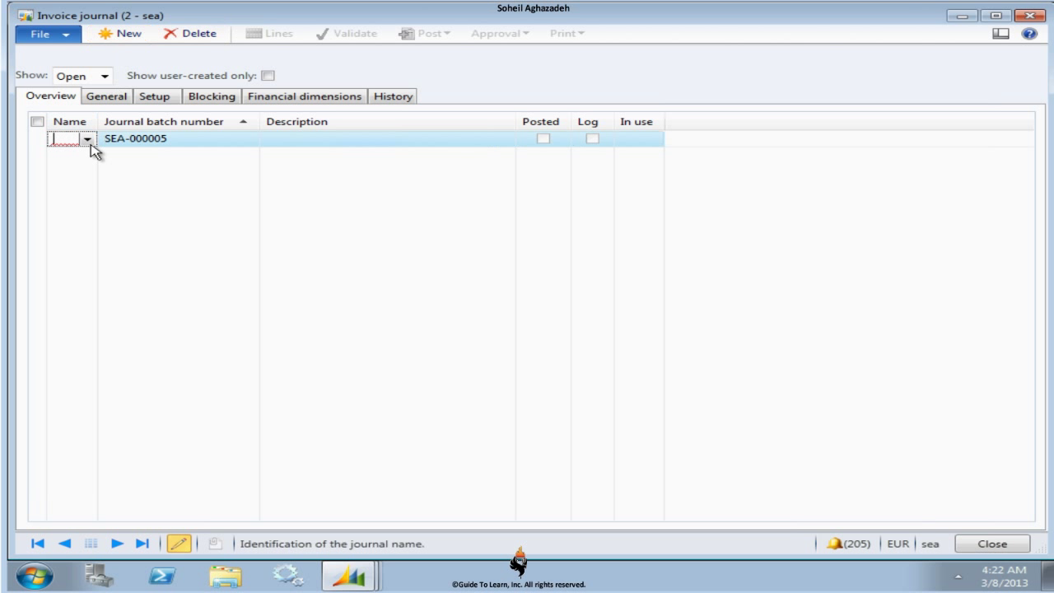
left_click(87, 139)
left_click(87, 177)
left_click(271, 34)
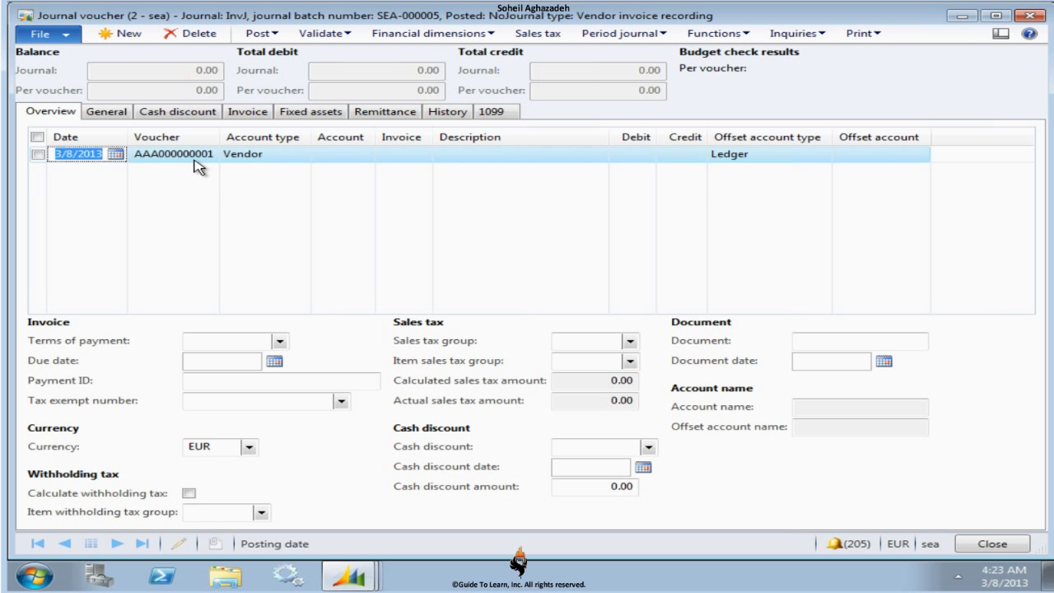
Enter a GB Publishing line: invoice 123, description 'invoices', credit 500.00.
left_click(340, 154)
left_click(363, 154)
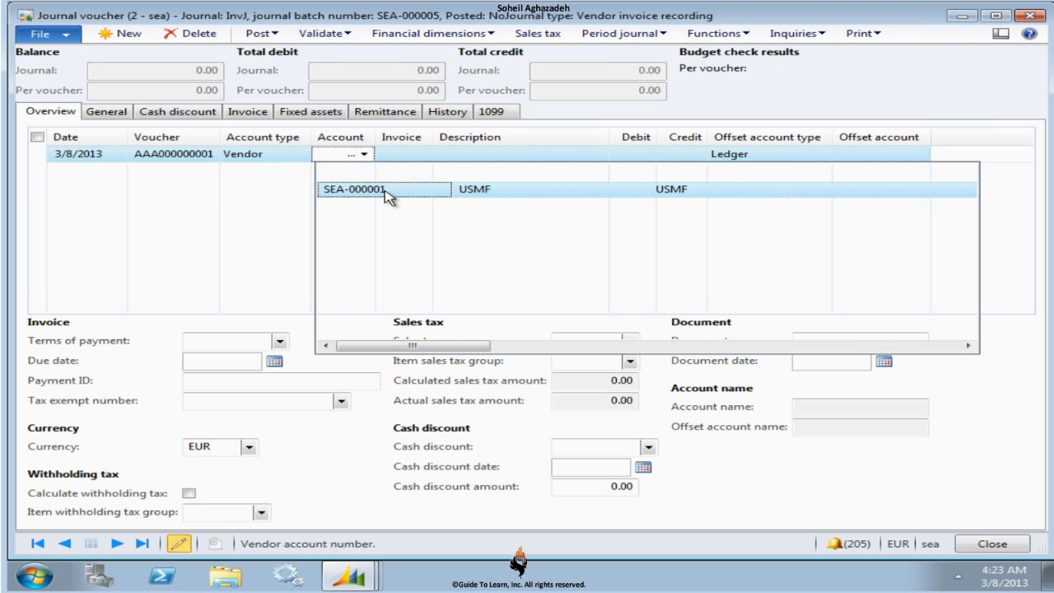
left_click(393, 206)
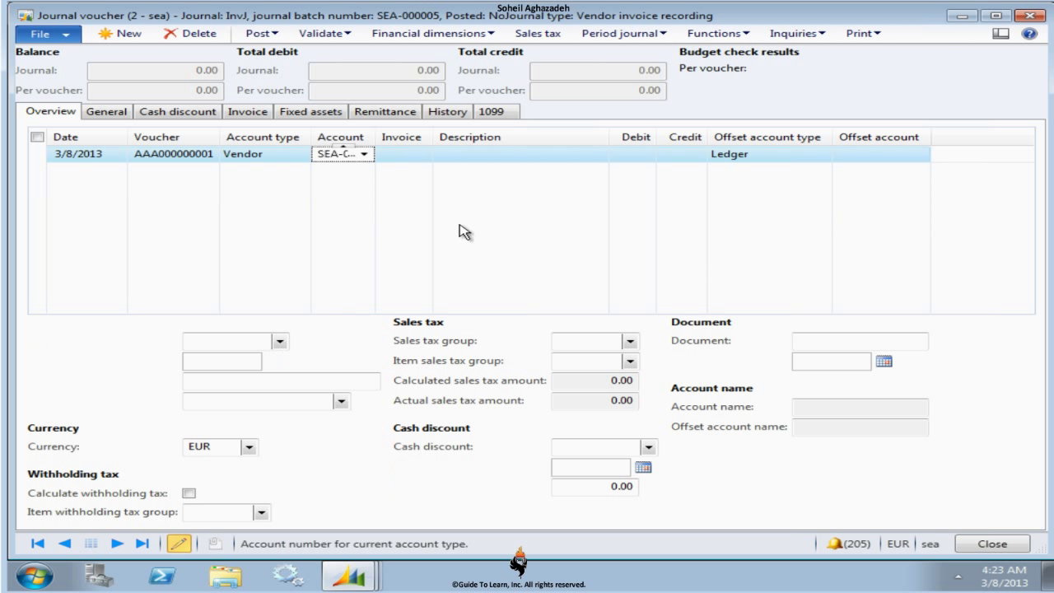
key("Tab")
type("1")
key("Tab")
type("i")
key("Tab")
key("Tab")
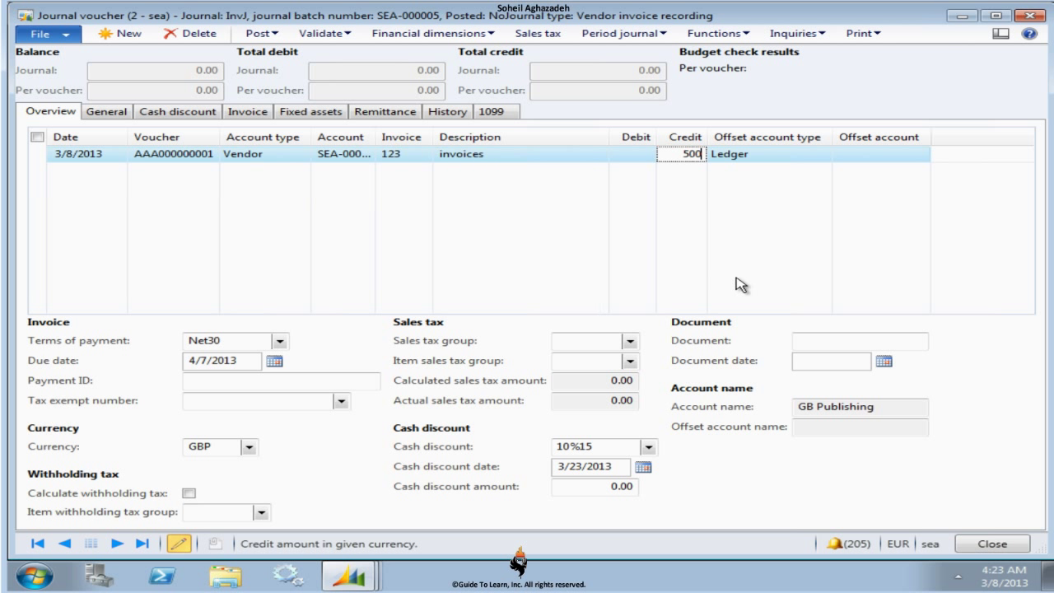
key("Tab")
key("Tab")
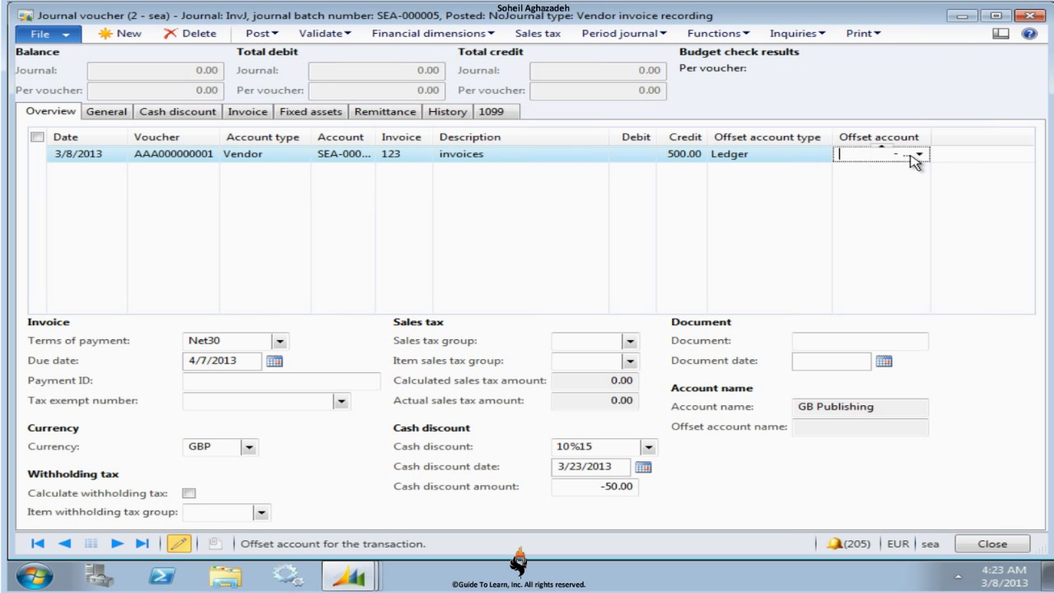
Set offset account 30002-032, choose the approver, and review the cash discount schedule.
left_click(919, 155)
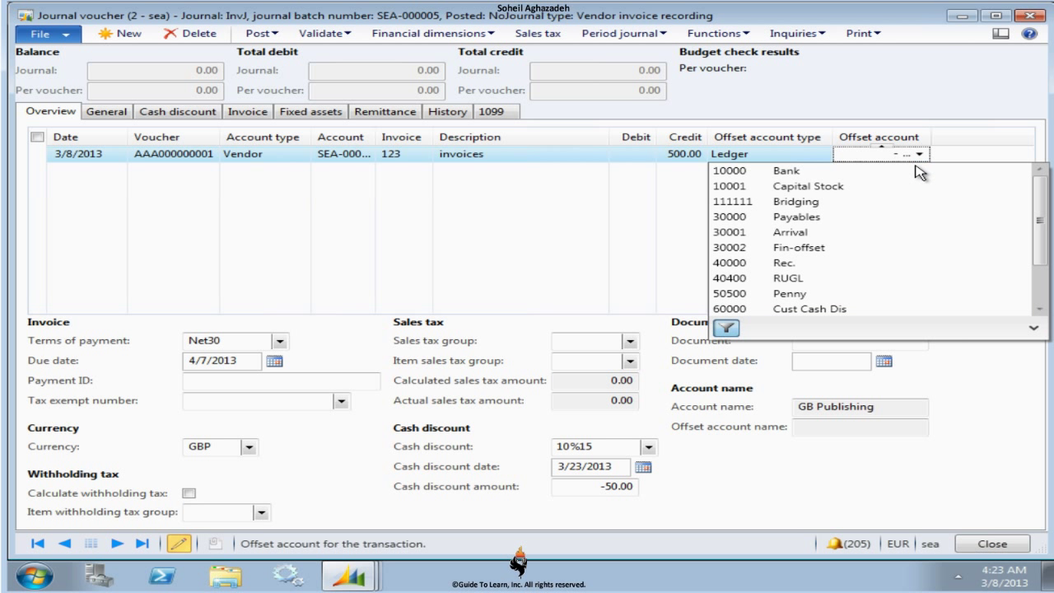
left_click(883, 254)
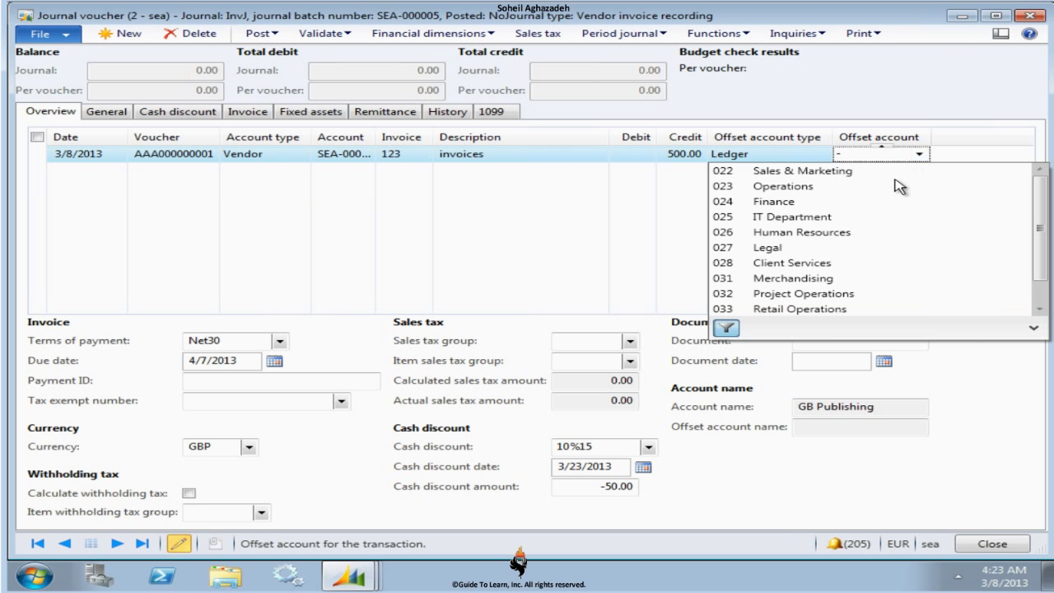
left_click(869, 294)
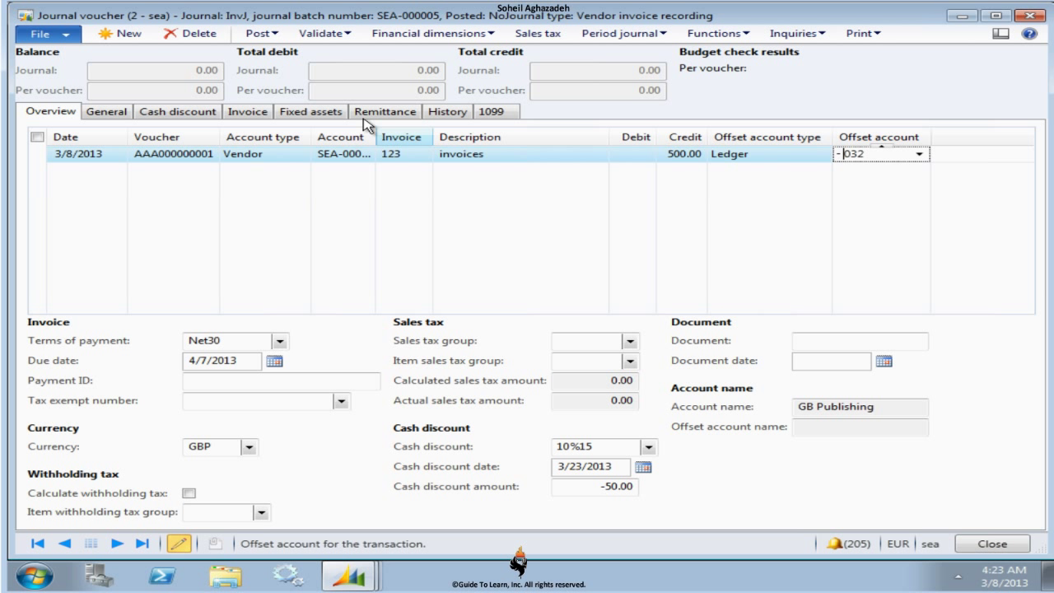
left_click(268, 115)
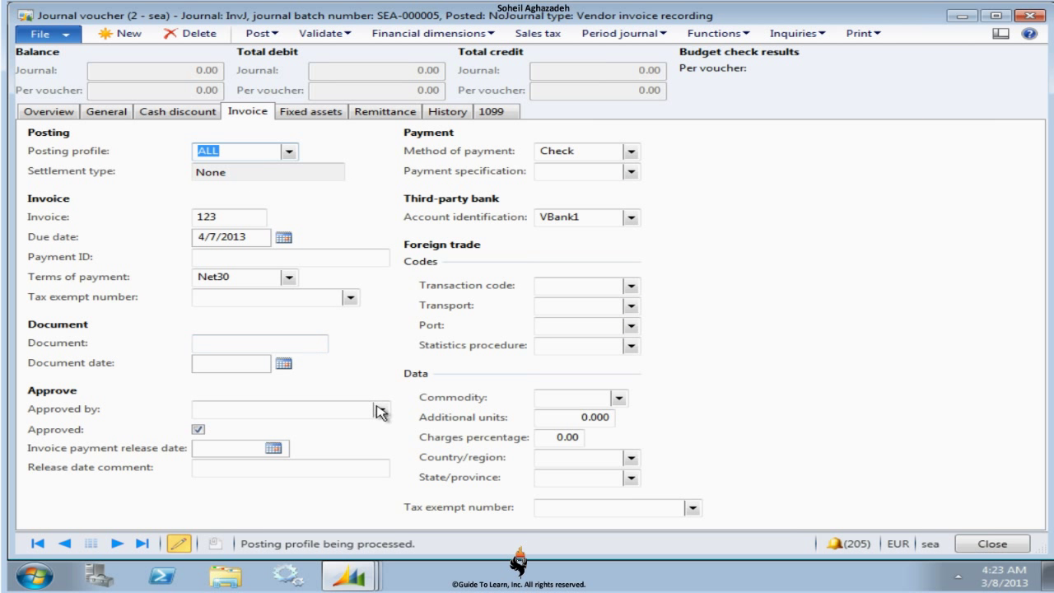
left_click(381, 409)
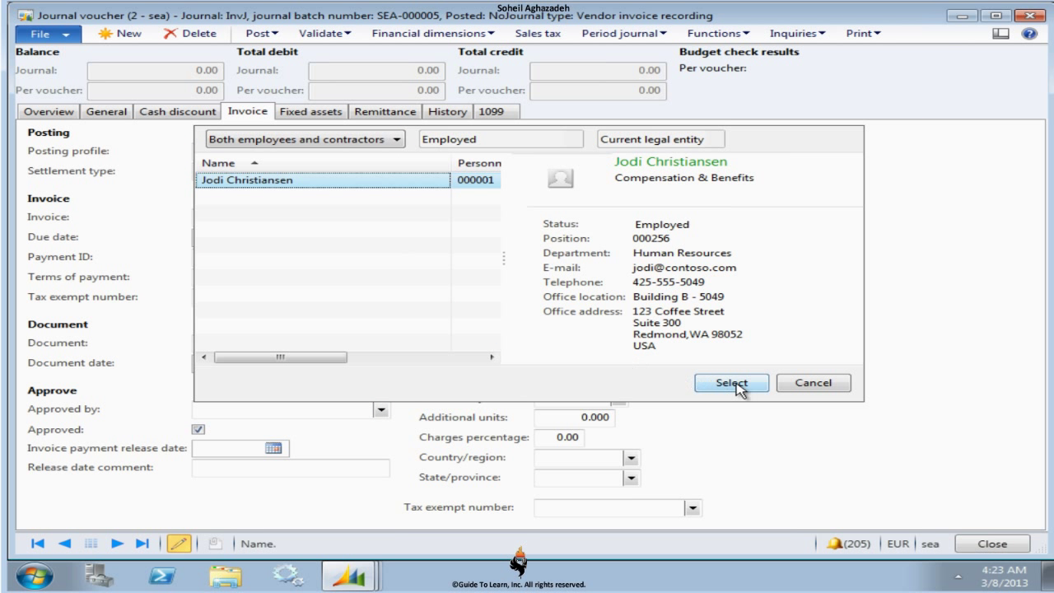
left_click(737, 382)
left_click(54, 113)
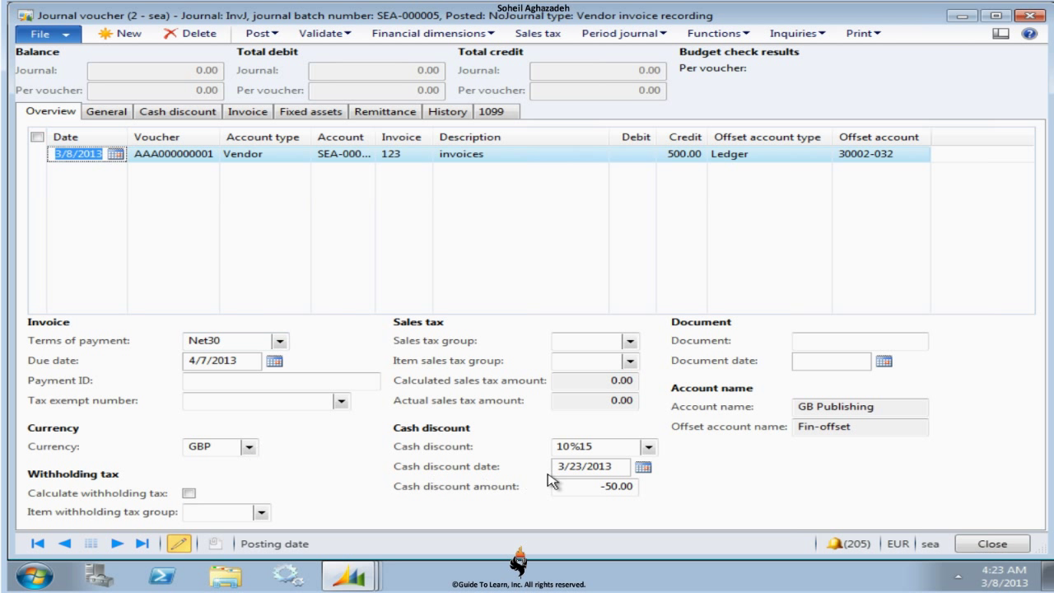
left_click(119, 116)
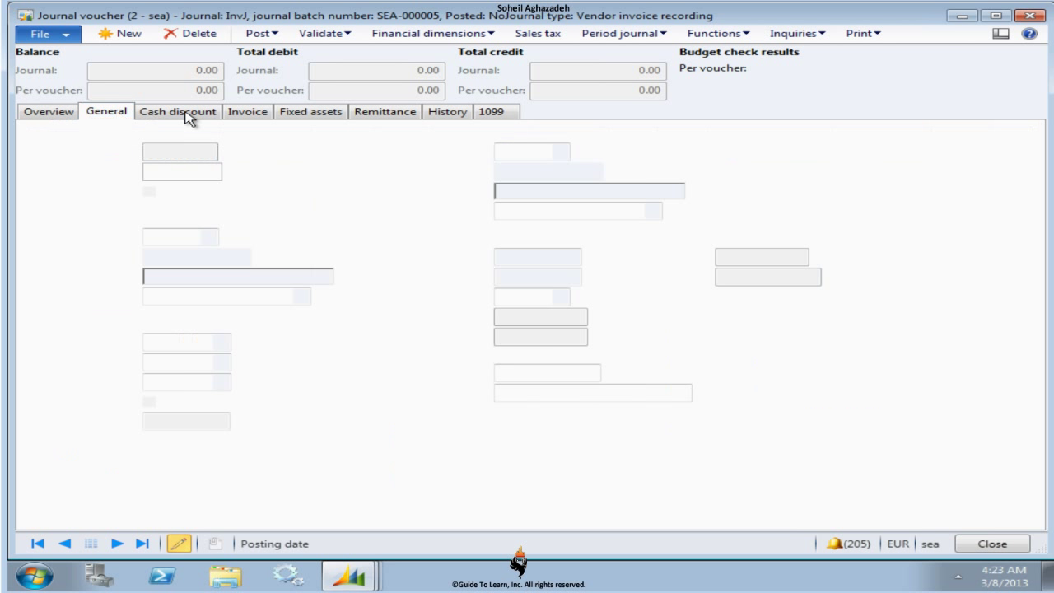
left_click(183, 114)
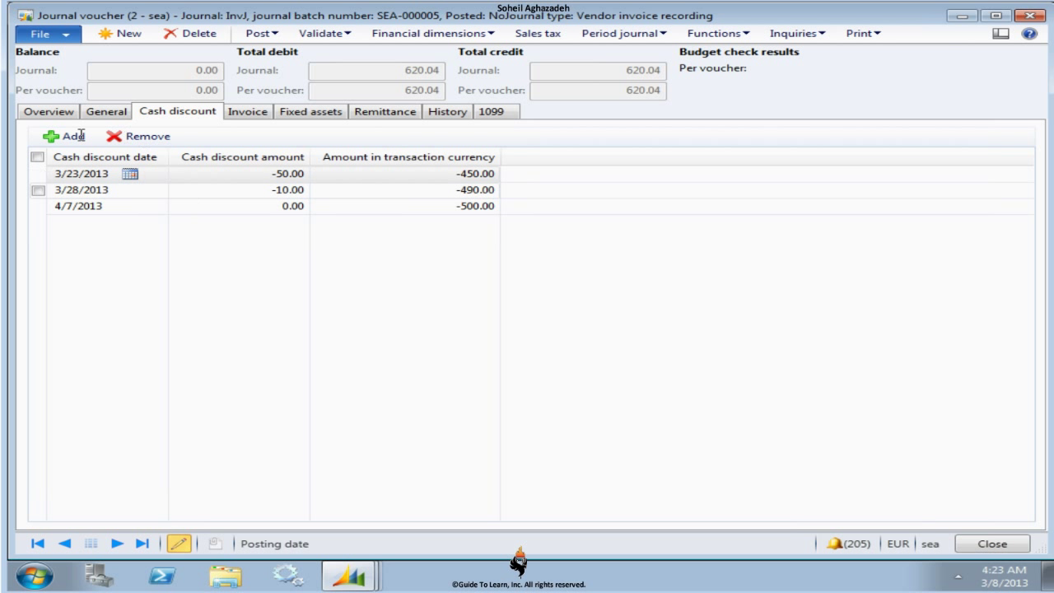
left_click(51, 112)
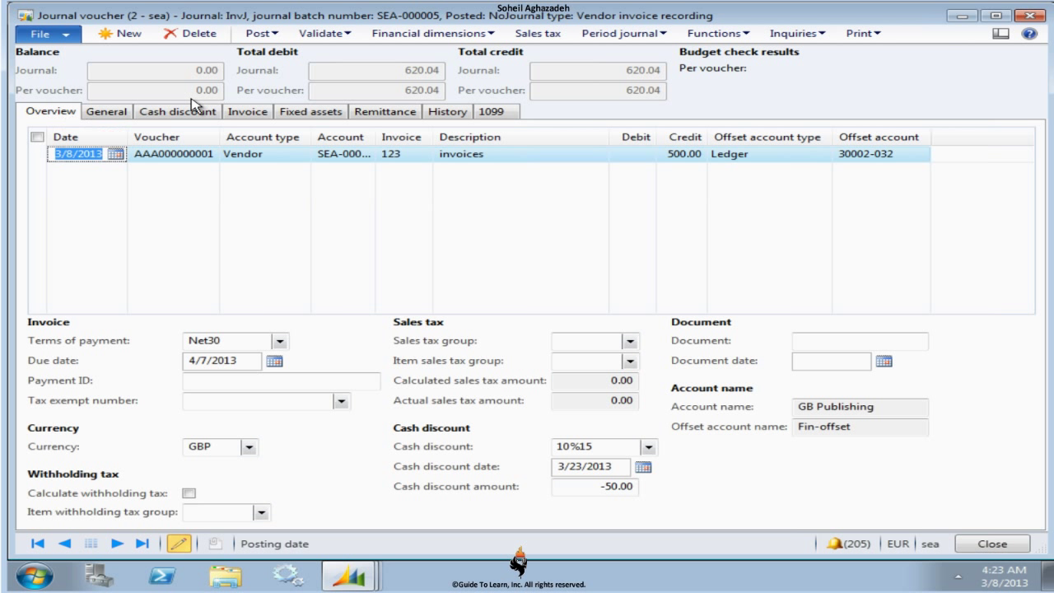
left_click(338, 35)
left_click(349, 54)
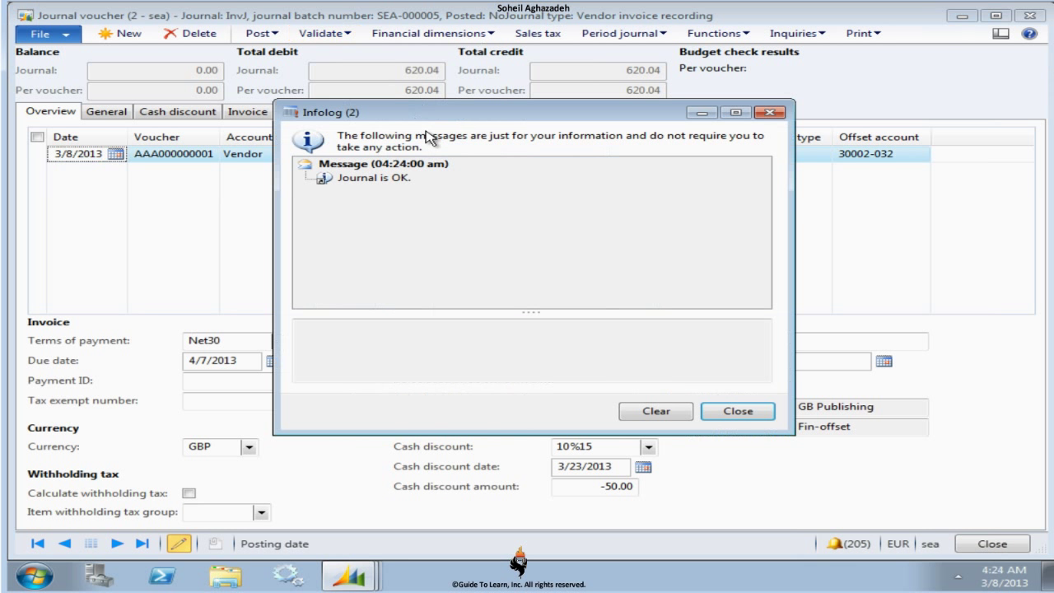
left_click(739, 412)
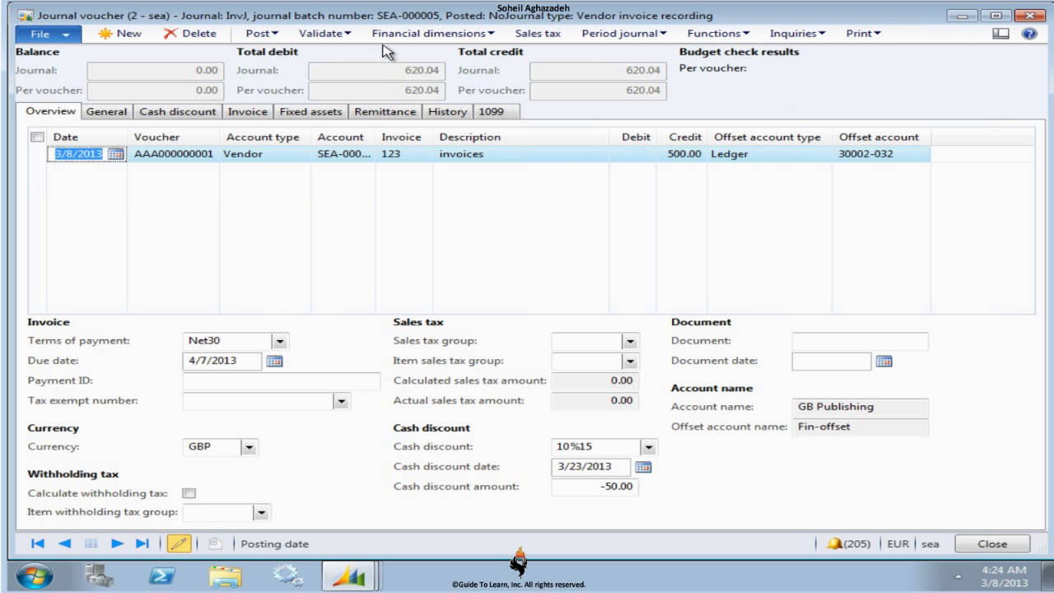
left_click(463, 36)
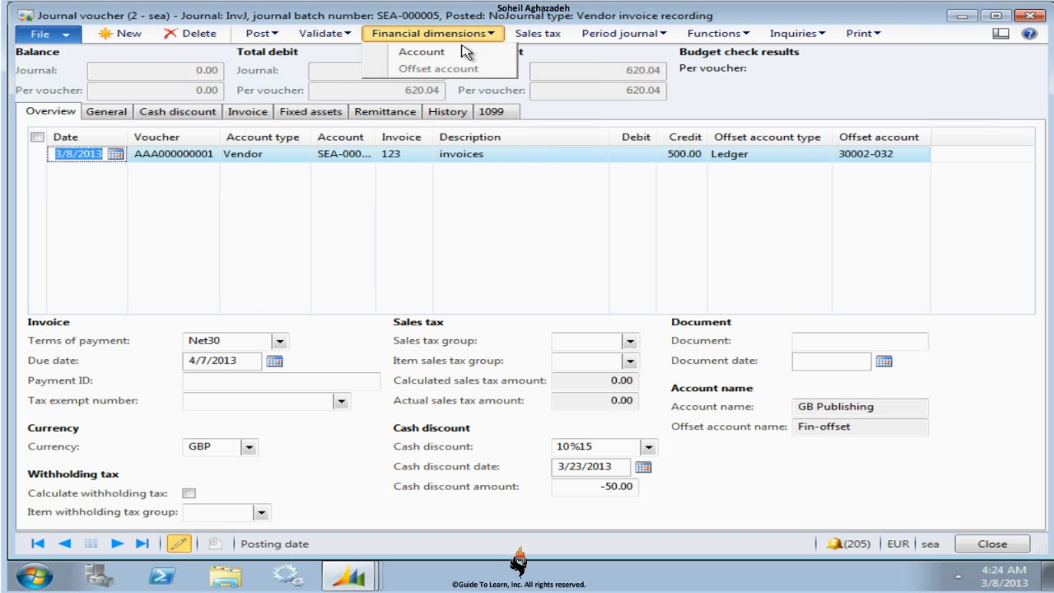
left_click(462, 52)
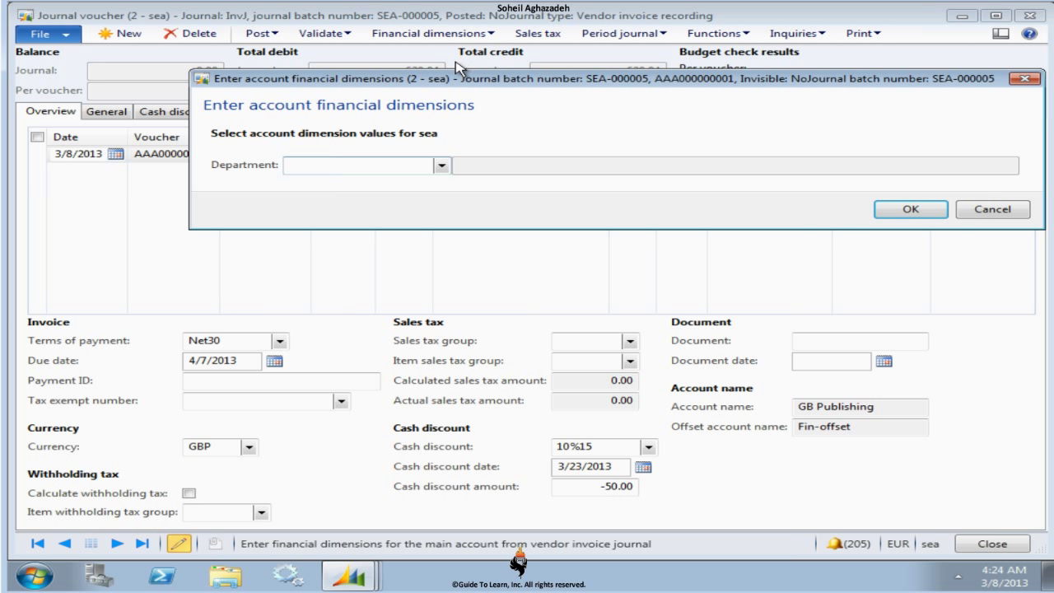
left_click_drag(443, 93, 587, 232)
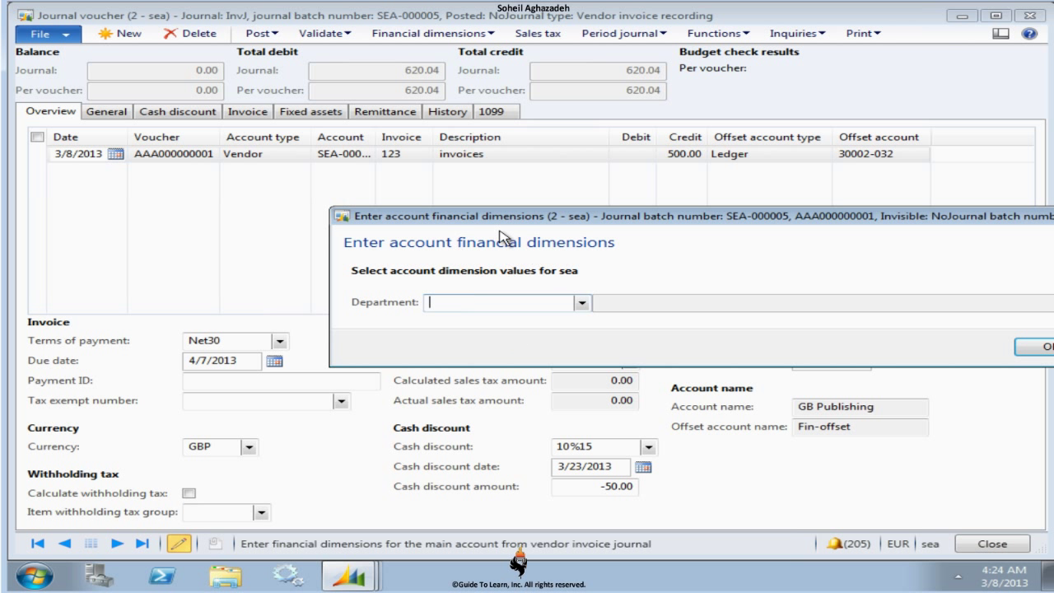
left_click_drag(560, 224, 392, 194)
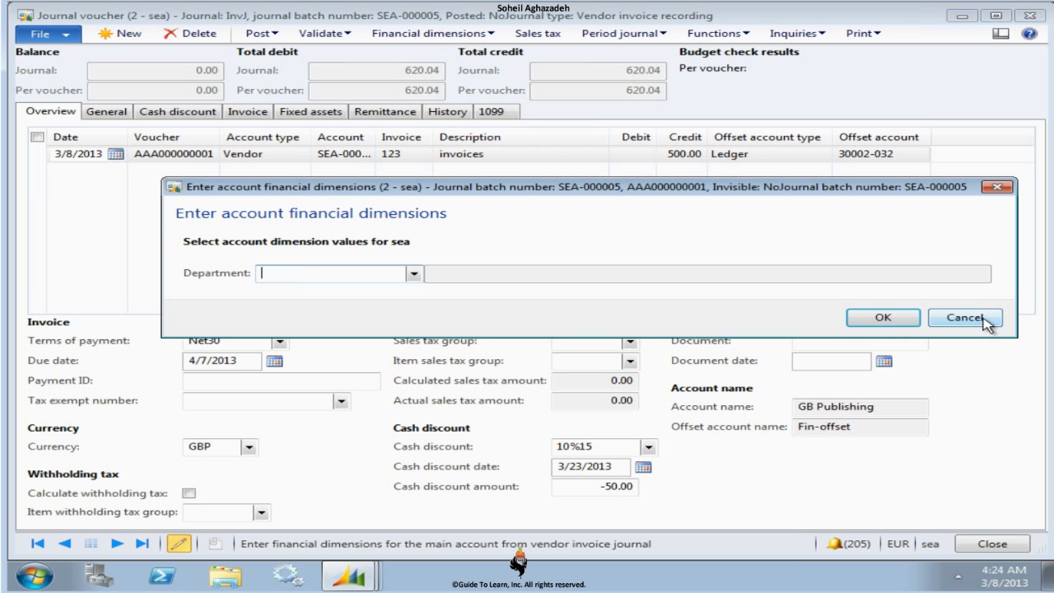
left_click(964, 318)
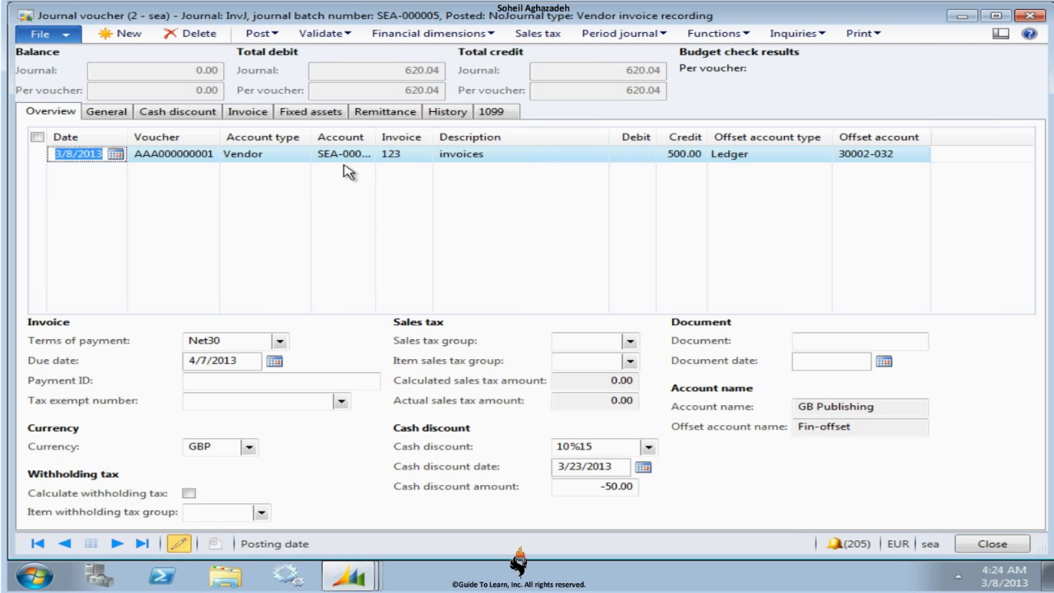
Post invoice journal SEA-000005 and dismiss the vouchers-posted message.
left_click(280, 37)
left_click(284, 47)
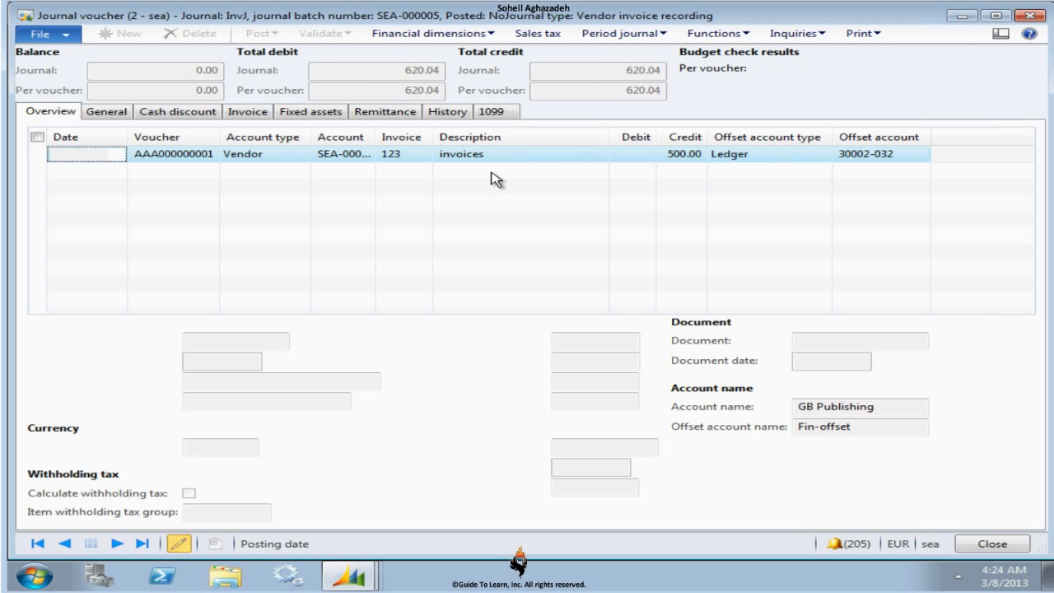
left_click(499, 178)
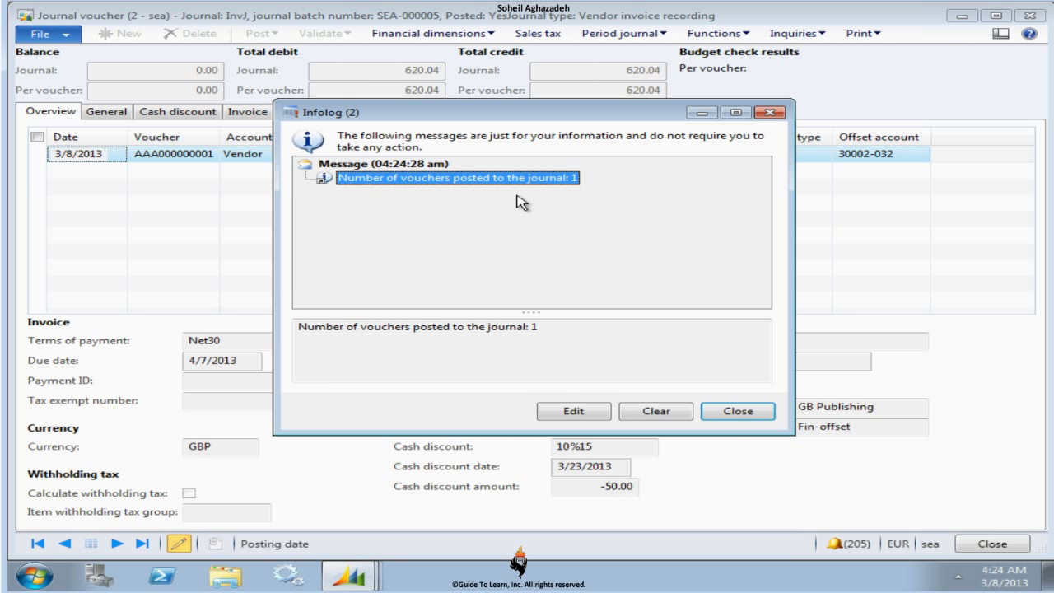
left_click(738, 412)
Close the journal forms and open the general ledger Audit trail.
left_click(993, 544)
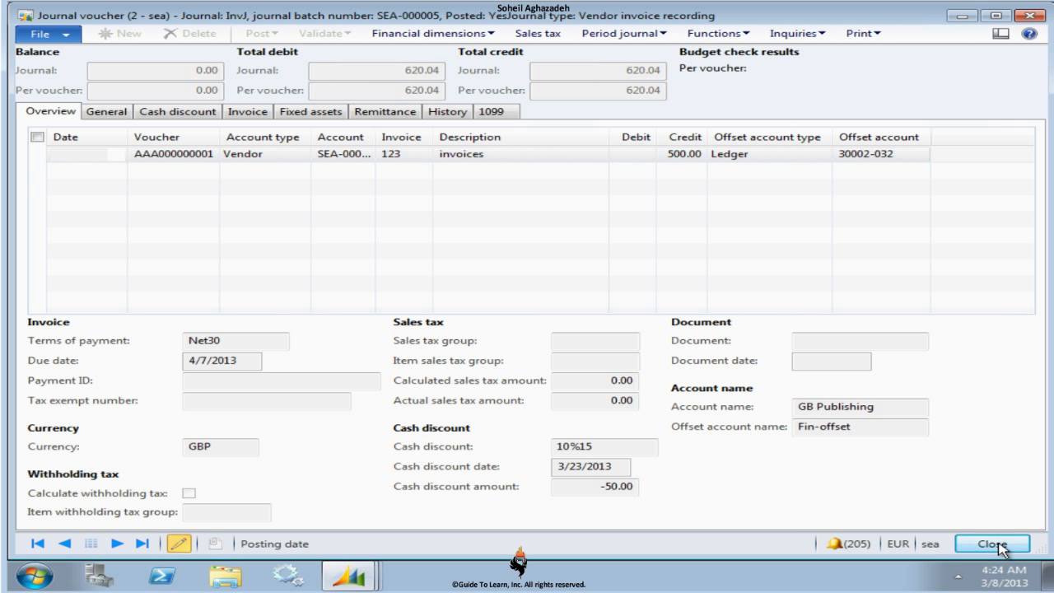
left_click(992, 543)
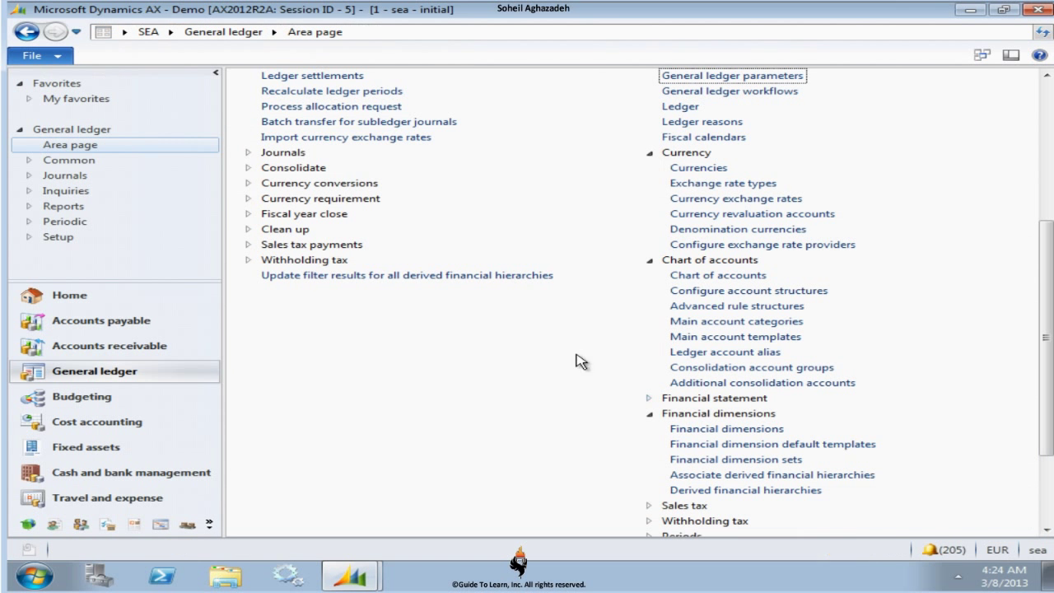
scroll(544, 329, "up", 5)
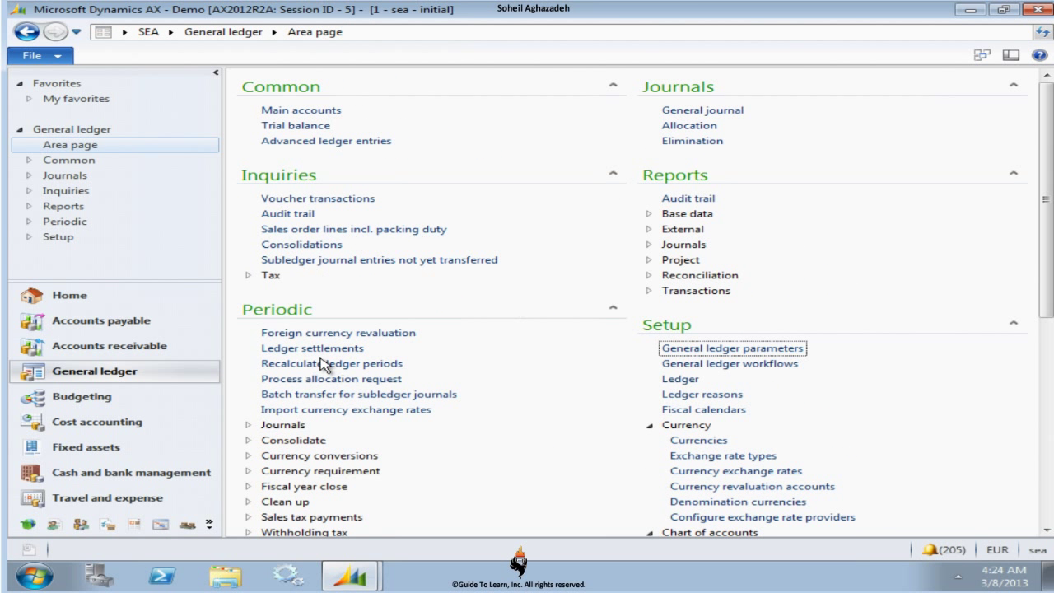
left_click(288, 214)
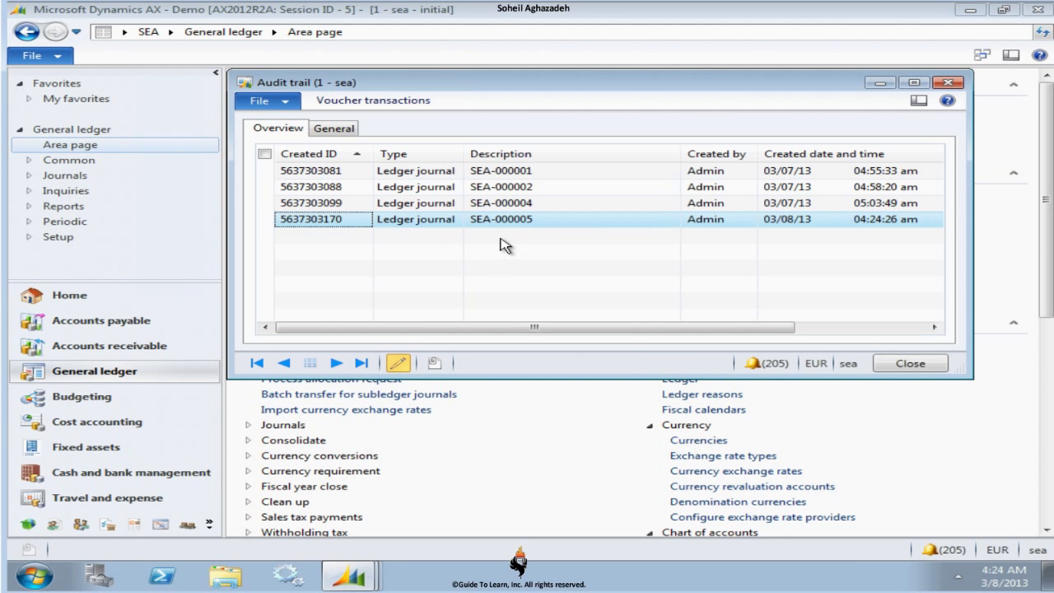
left_click(402, 102)
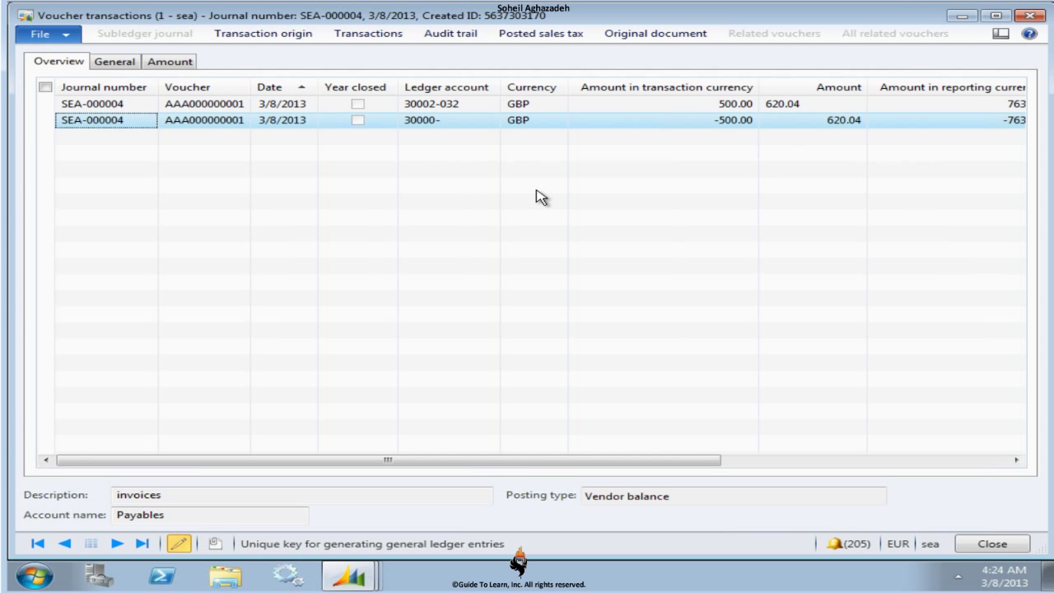
left_click(409, 107)
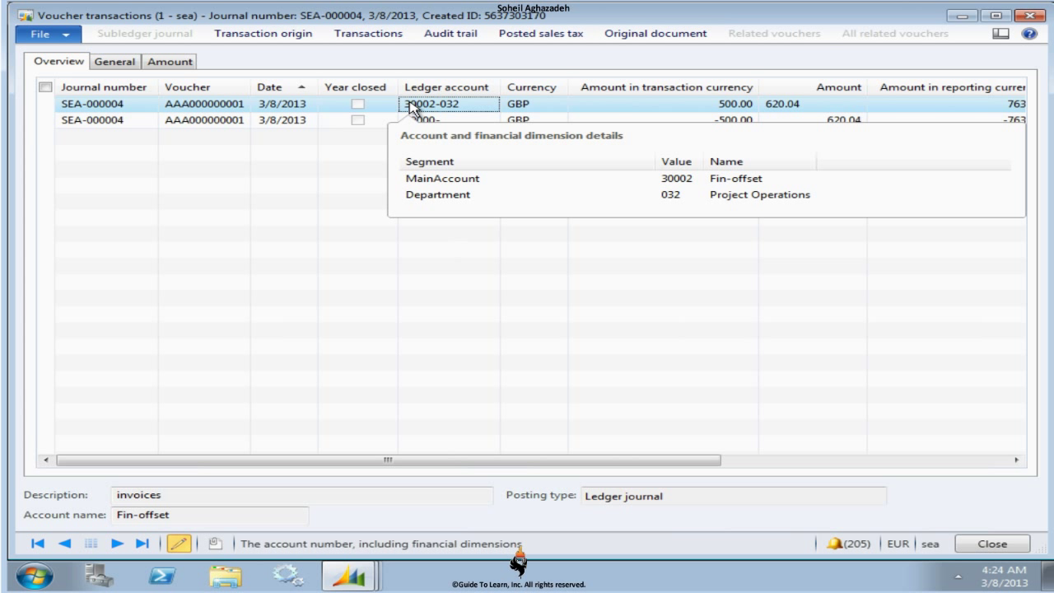
left_click(416, 118)
mouse_move(423, 131)
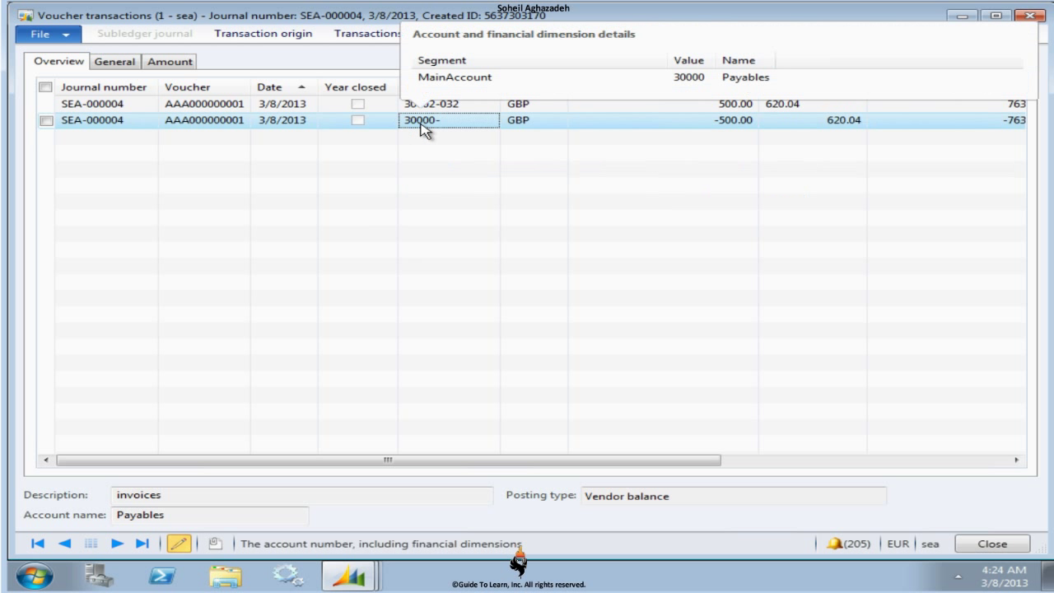
left_click(750, 121)
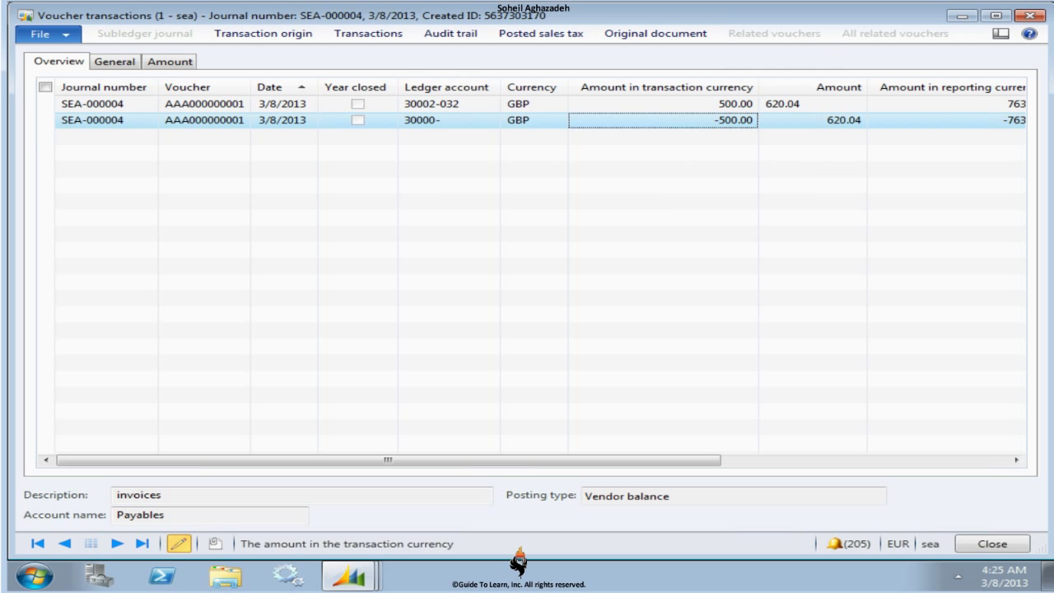
left_click_drag(757, 83, 669, 85)
left_click(700, 107)
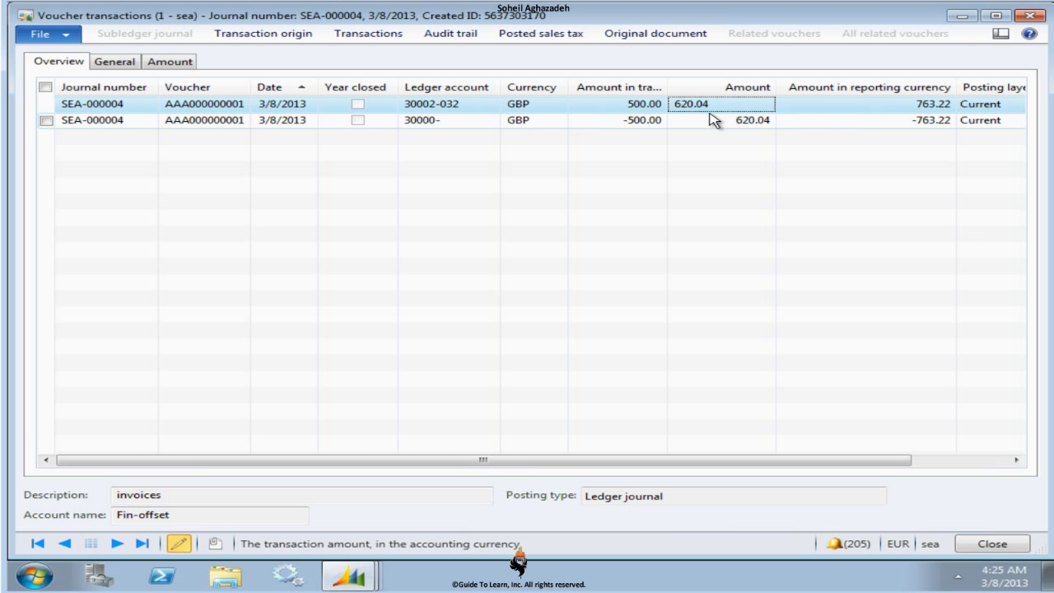
left_click(855, 108)
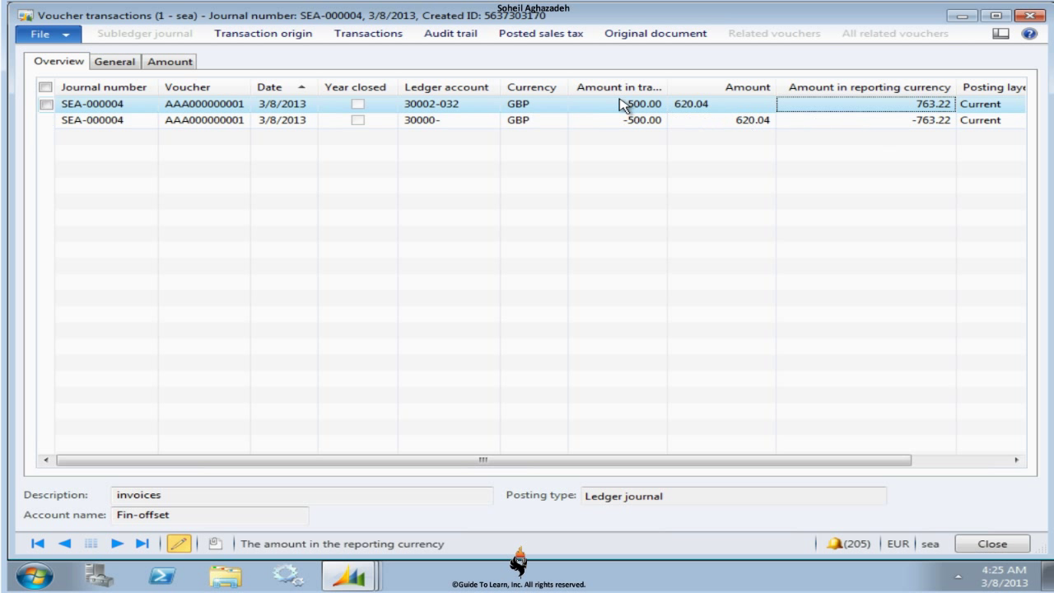
left_click(619, 105)
left_click(715, 105)
left_click(845, 107)
left_click(729, 108)
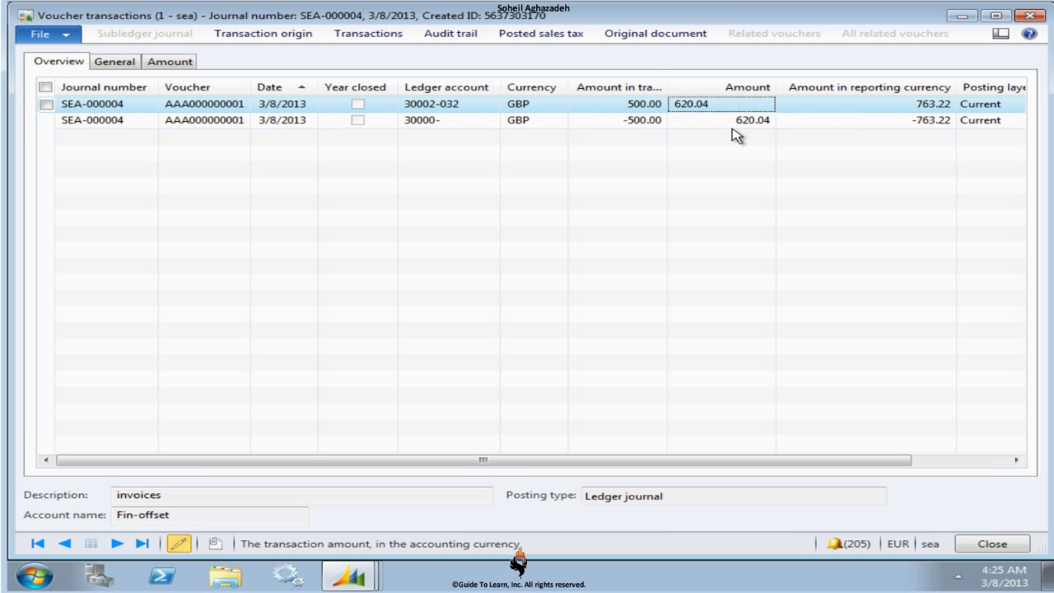
left_click(871, 109)
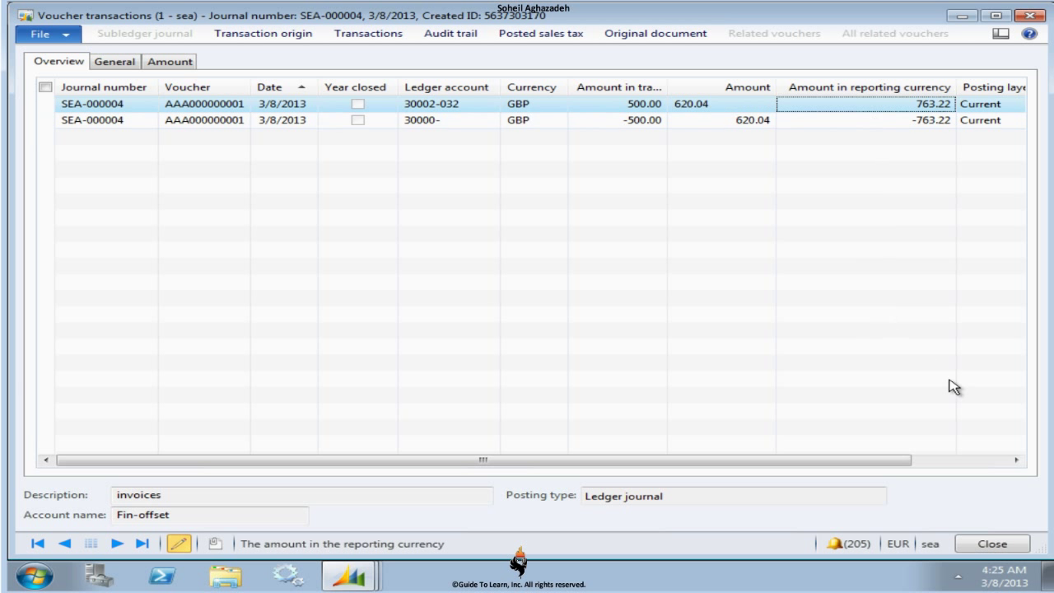
left_click(992, 545)
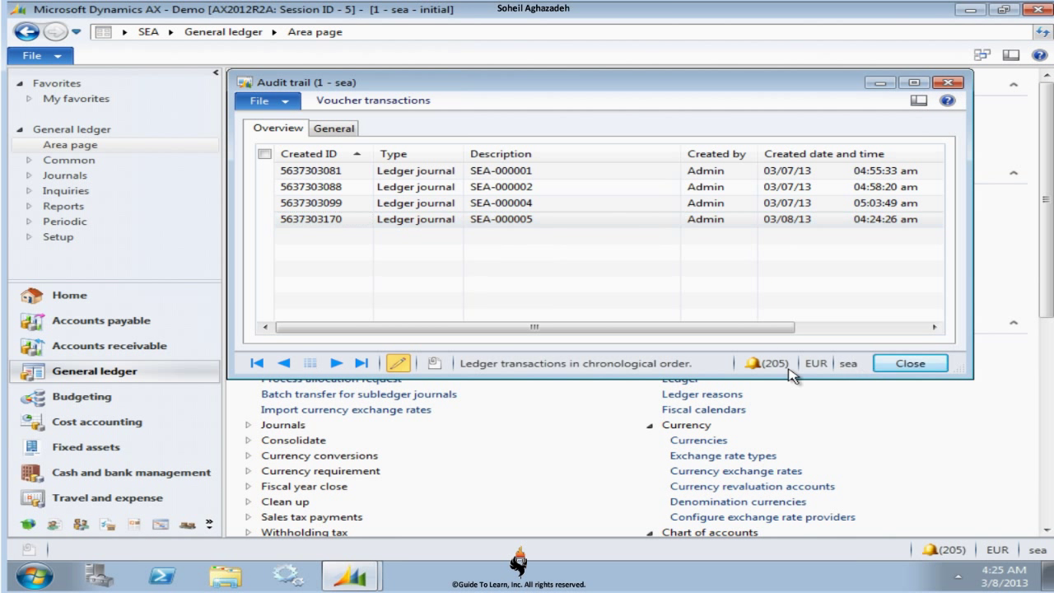
Open GB Publishing's posted invoice 123 from All vendors and inspect its vendor transaction.
left_click(906, 364)
left_click(178, 324)
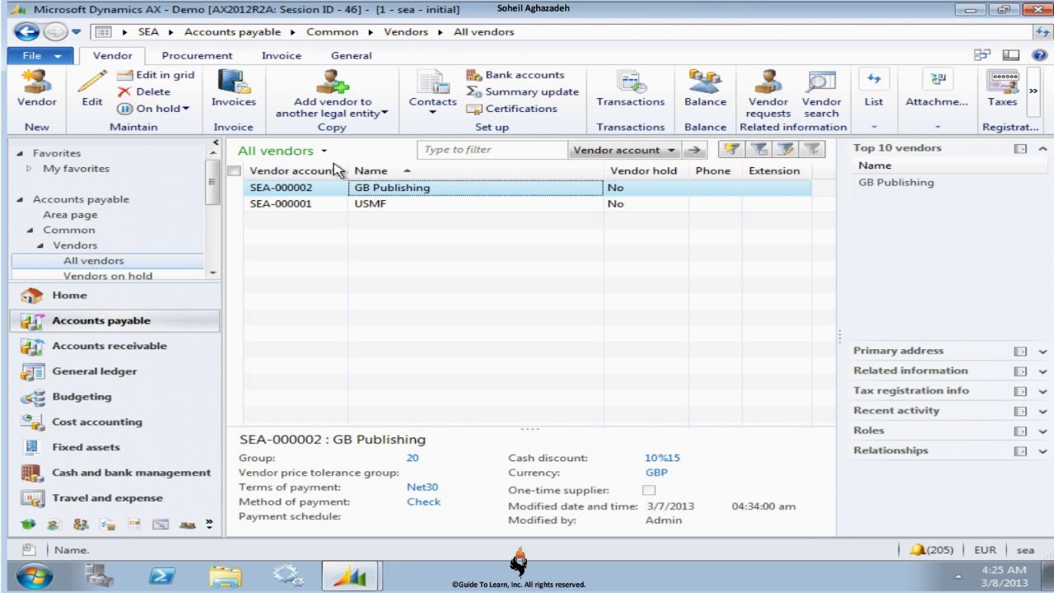
left_click(234, 97)
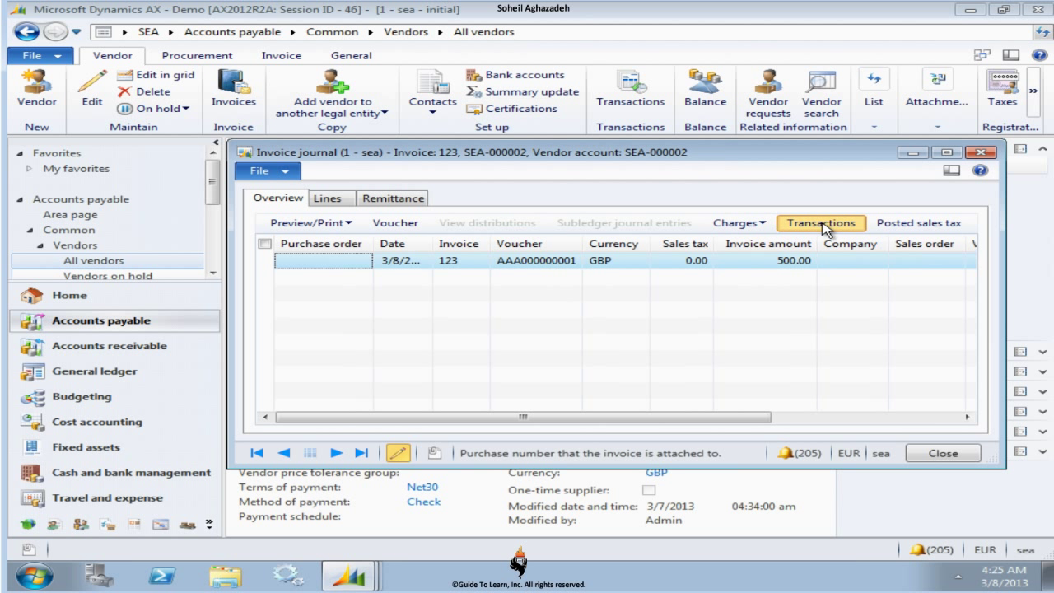
left_click(797, 228)
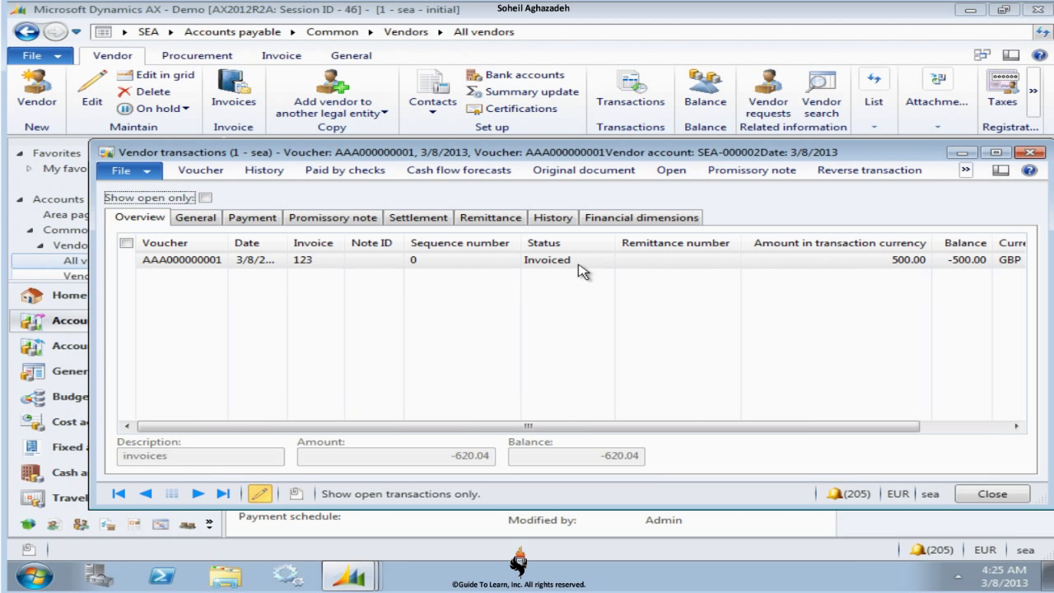
left_click(582, 272)
left_click(1030, 152)
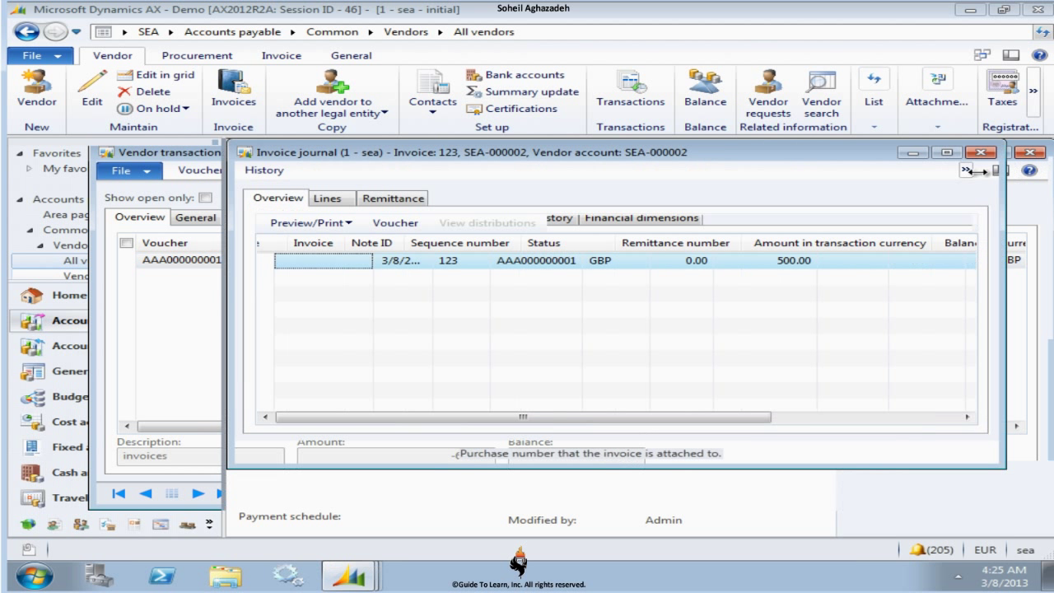
left_click(981, 153)
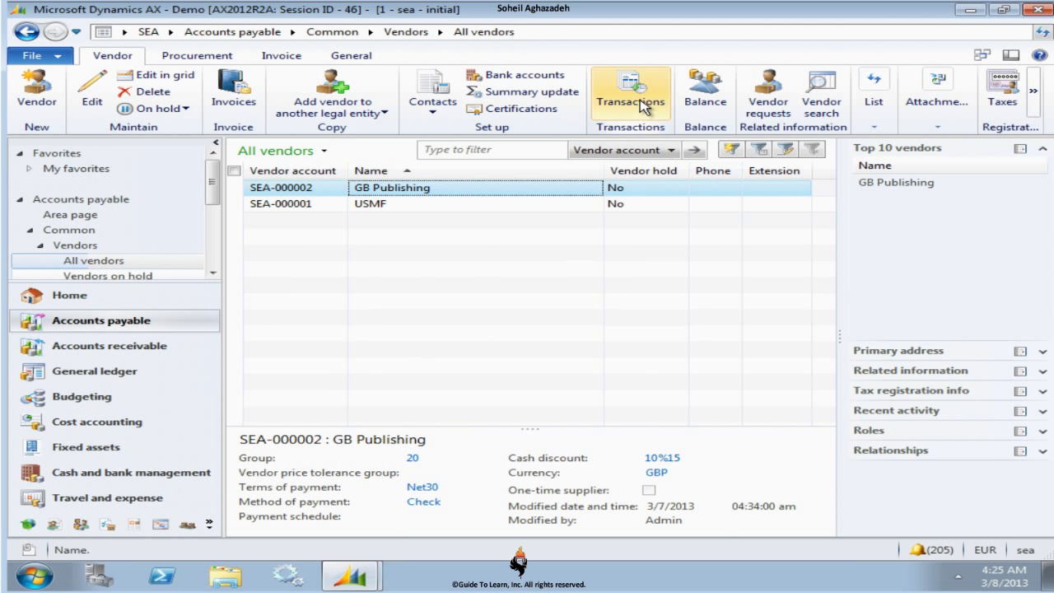
Review GB Publishing's vendor transactions and the ledger voucher behind them, then close them.
left_click(641, 103)
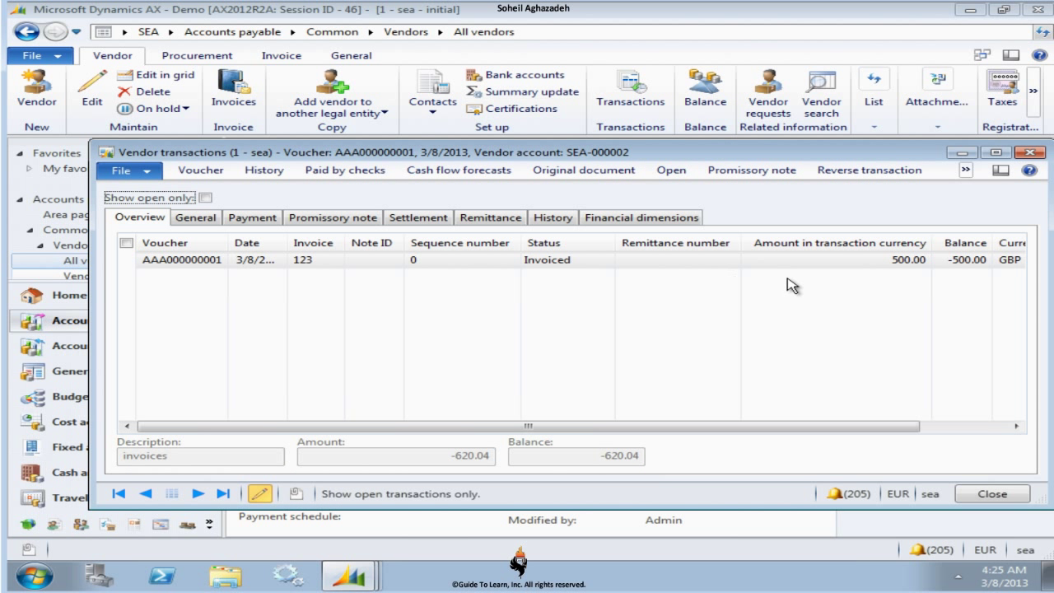
left_click(196, 170)
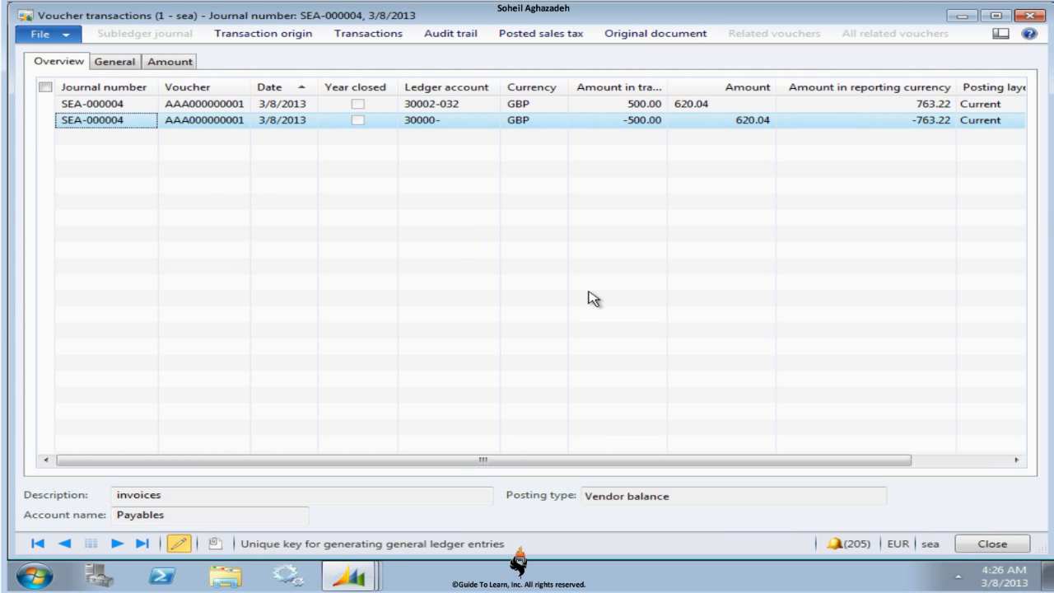
left_click(1010, 550)
left_click(989, 491)
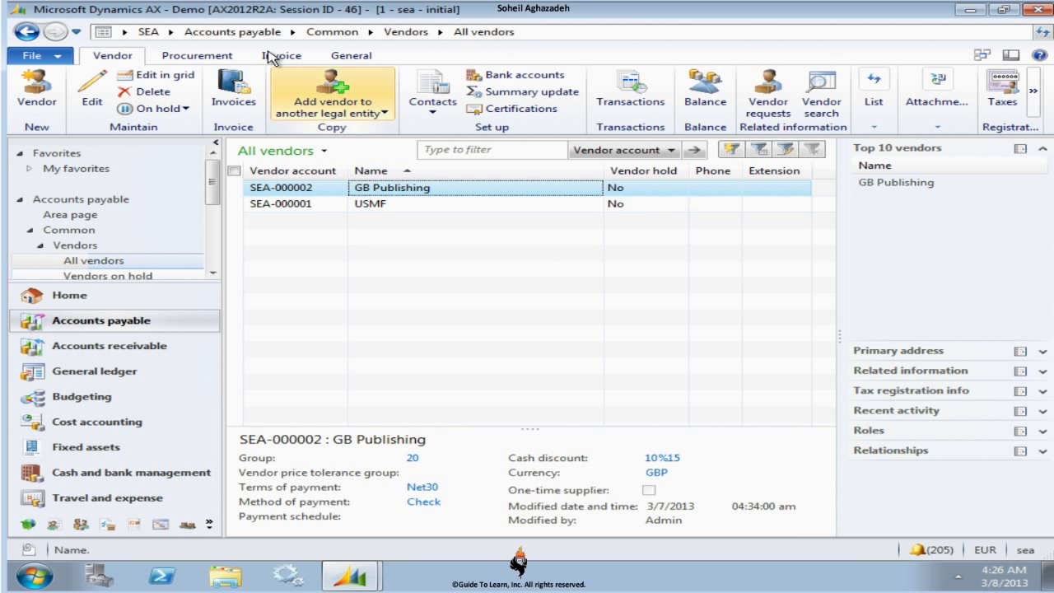
Choose Invoice register for GB Publishing from the Invoice dropdown, starting journal SEA-000006.
left_click(173, 56)
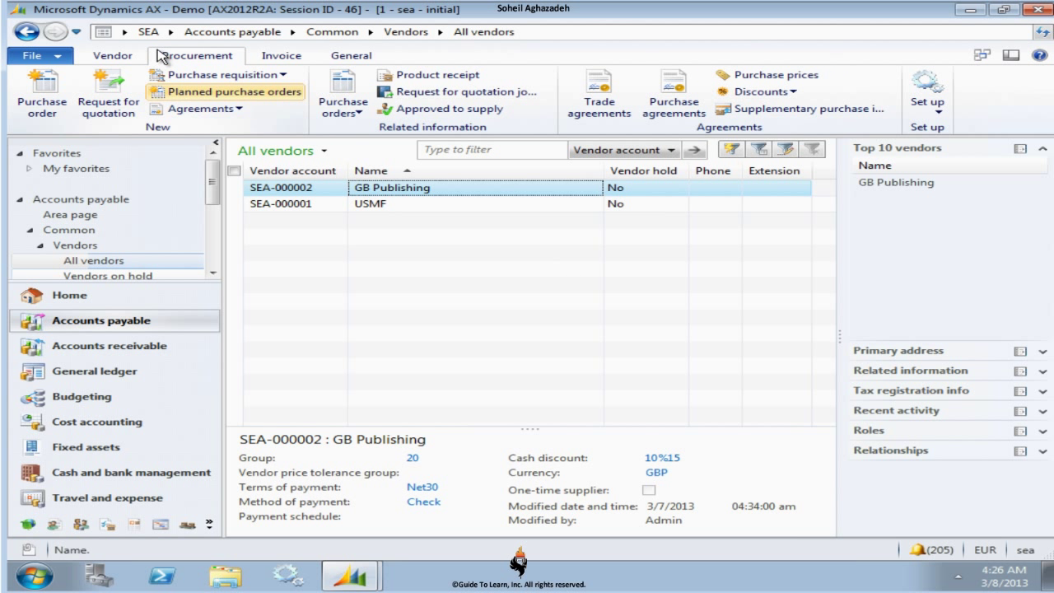
left_click(282, 57)
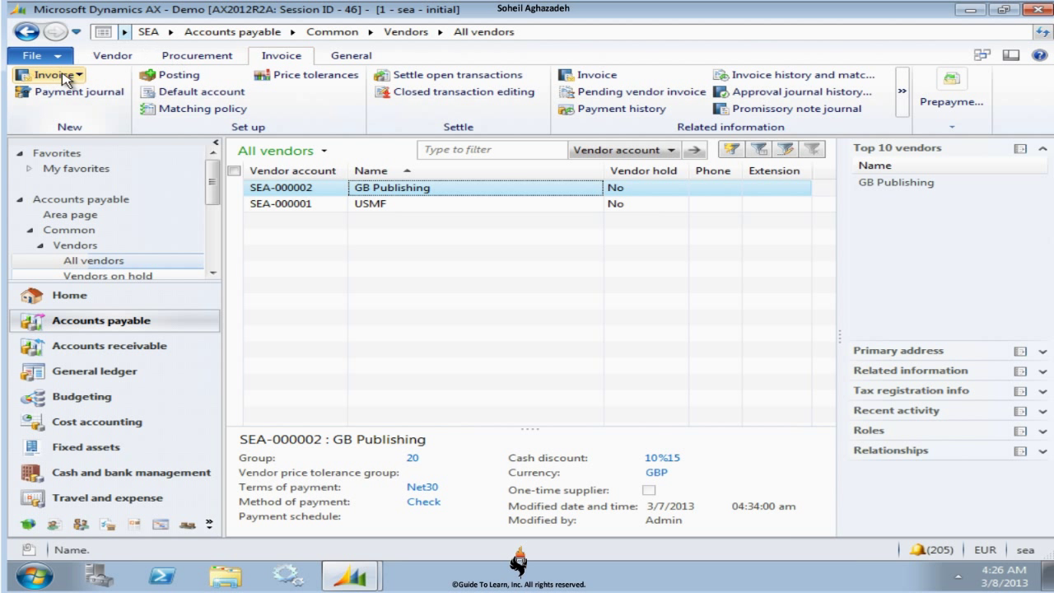
left_click(79, 76)
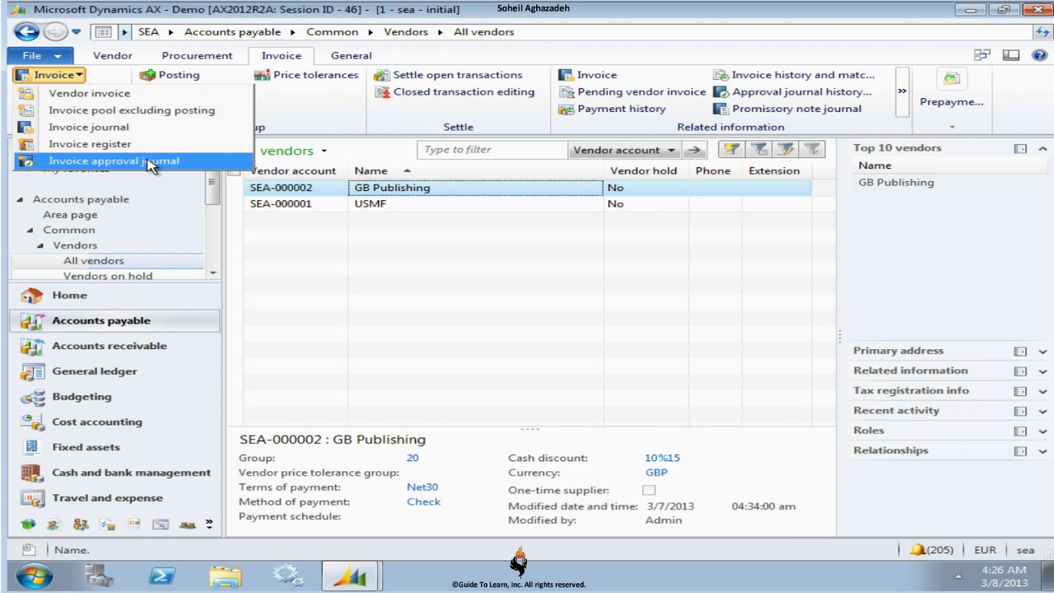
left_click(91, 77)
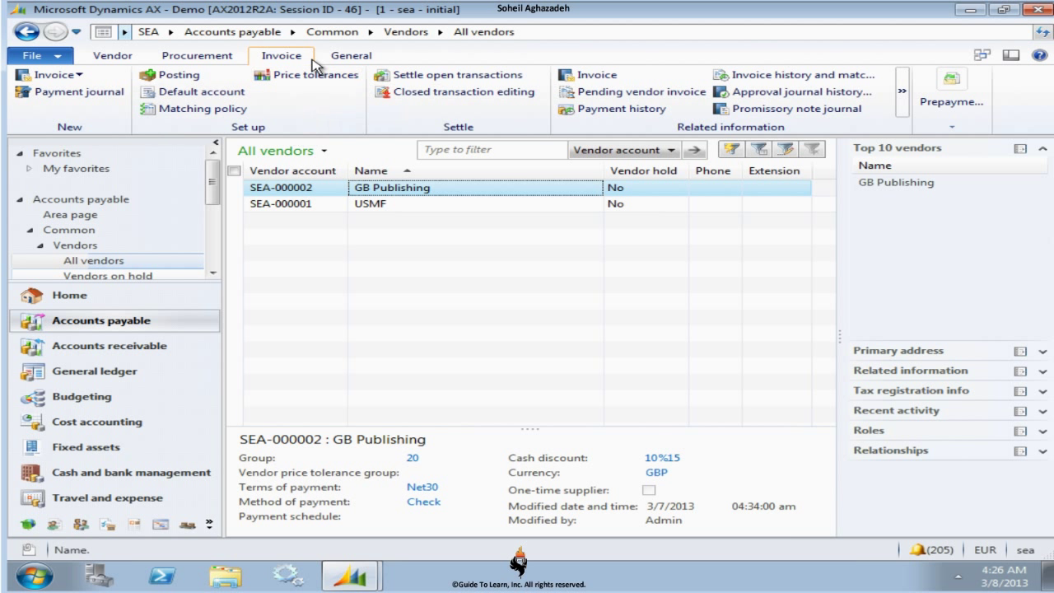
left_click(86, 77)
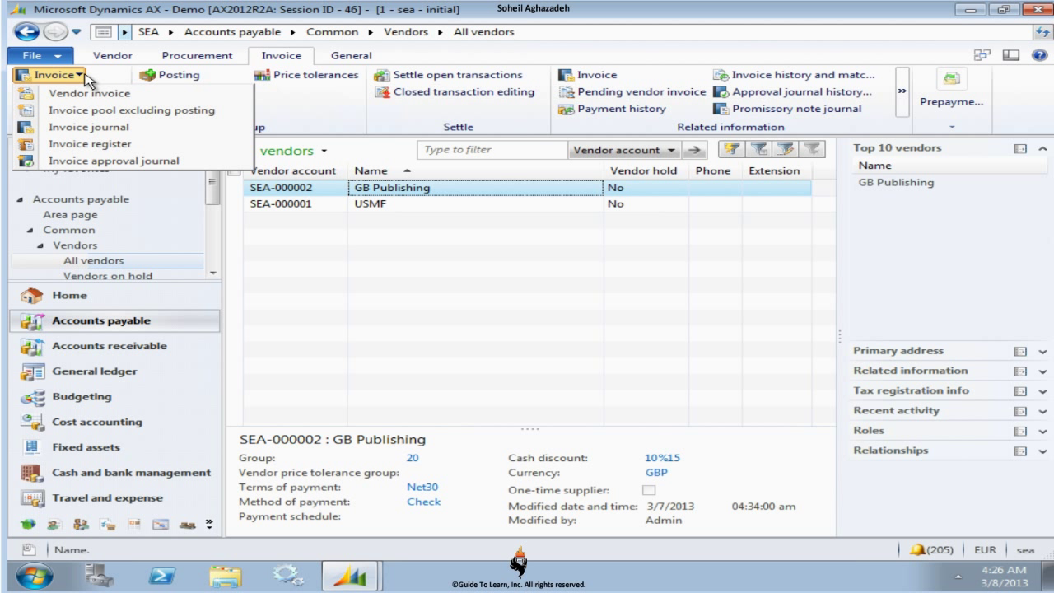
left_click(105, 145)
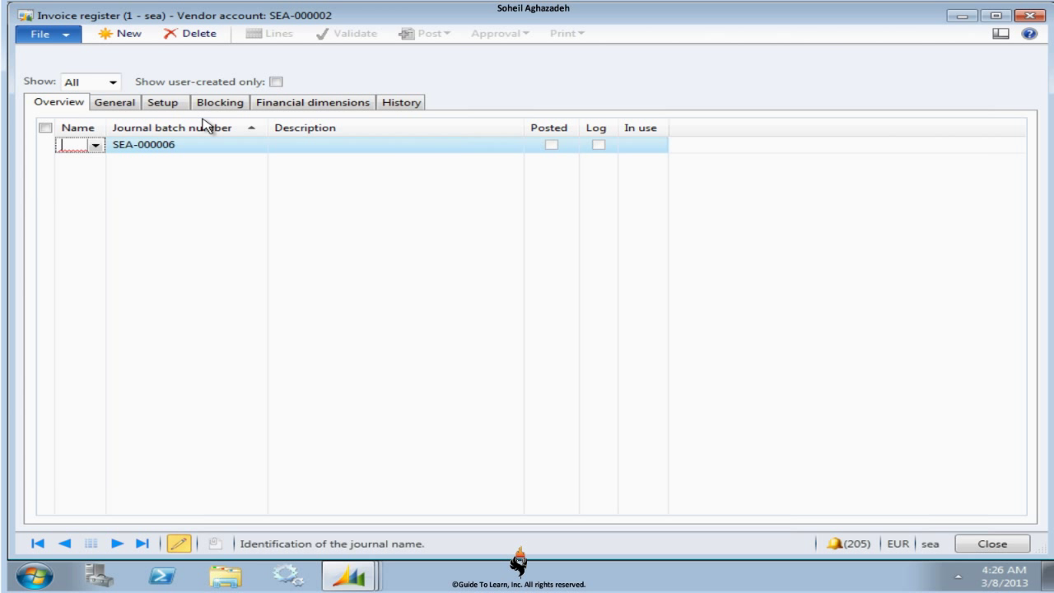
Look up journal names for SEA-000006, find none, and bring up the Name field's context menu.
left_click(95, 146)
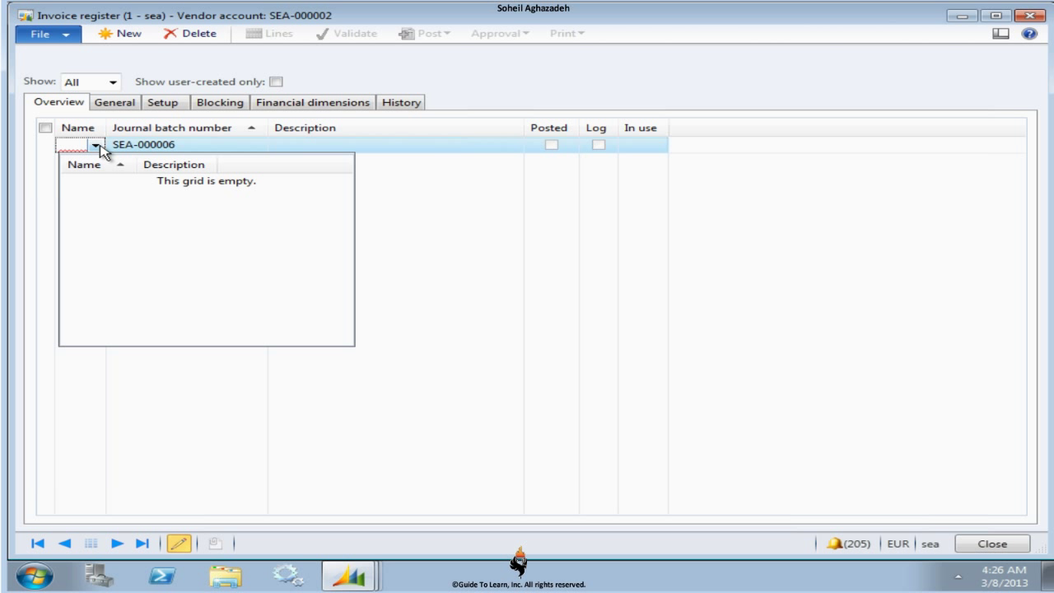
right_click(96, 147)
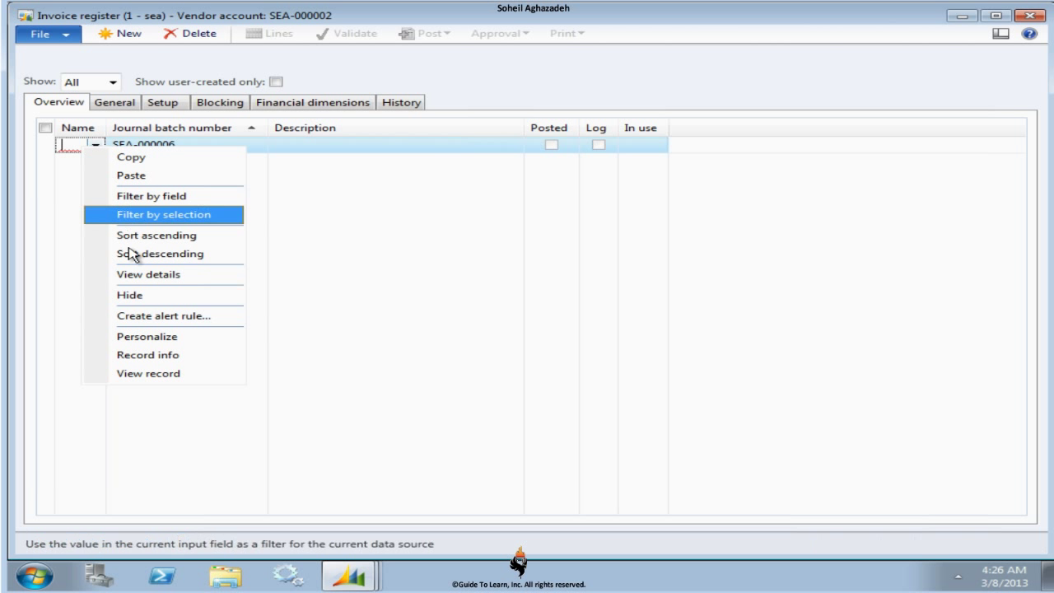
Create journal name InvR as an Invoice register journal on voucher series Sea.
left_click(142, 276)
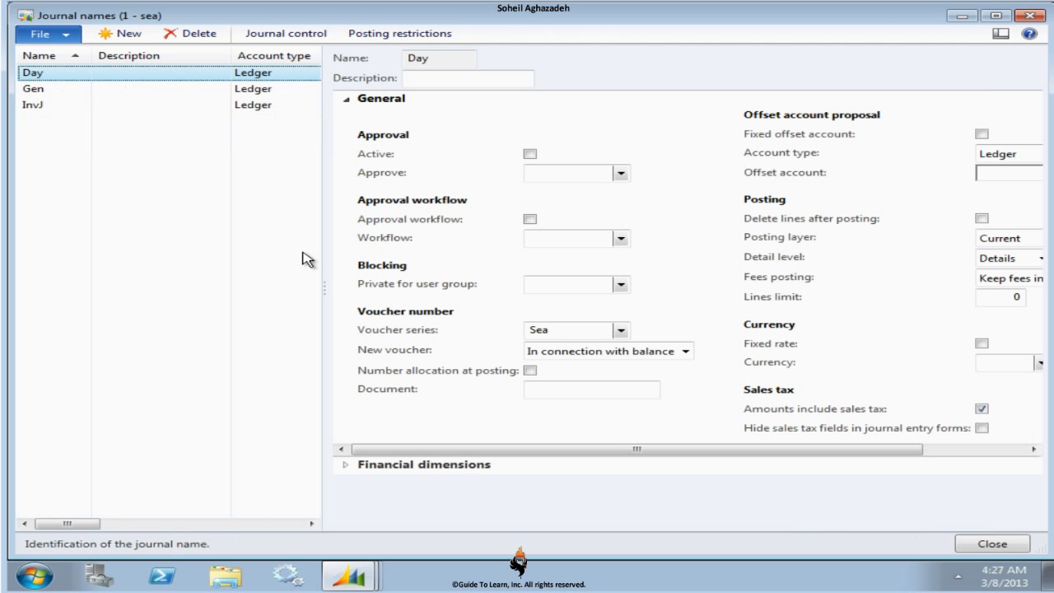
left_click(121, 33)
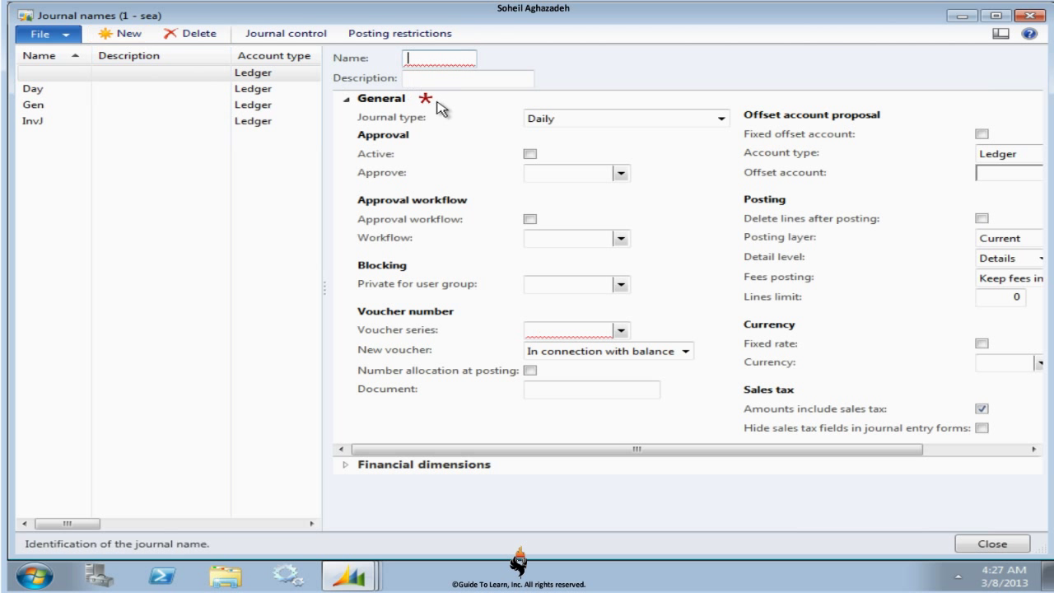
type("InvR")
left_click(626, 118)
left_click(627, 221)
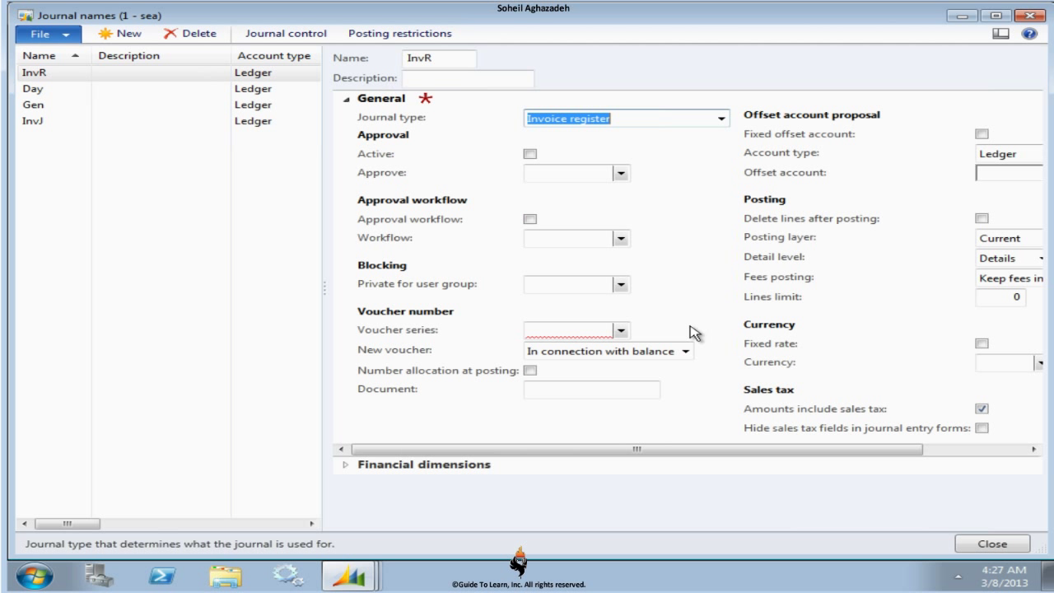
left_click(582, 333)
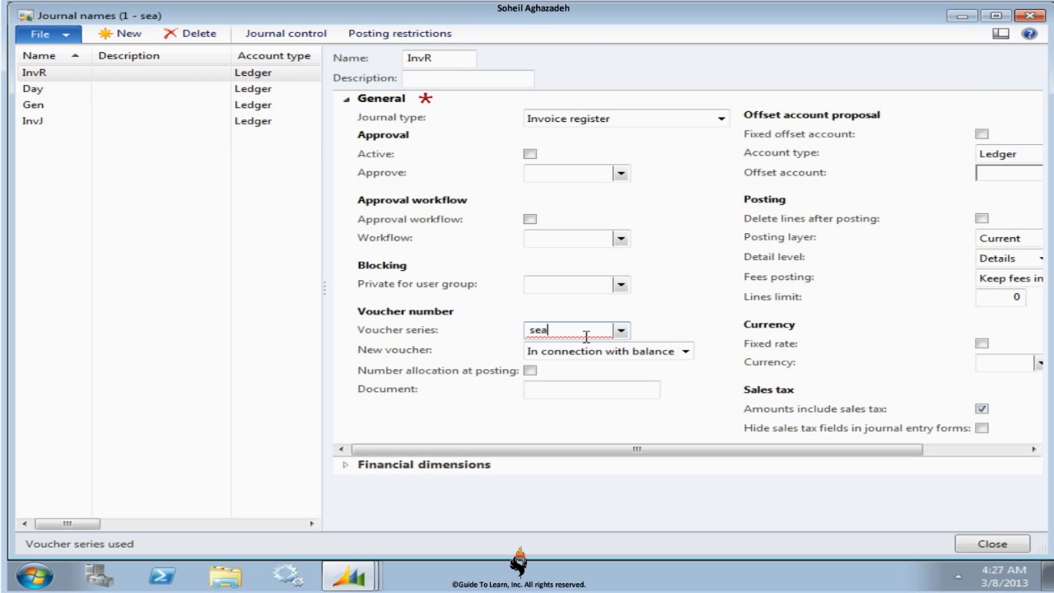
Add journal name APPay as a Vendor disbursement journal using voucher series Sea.
left_click(132, 34)
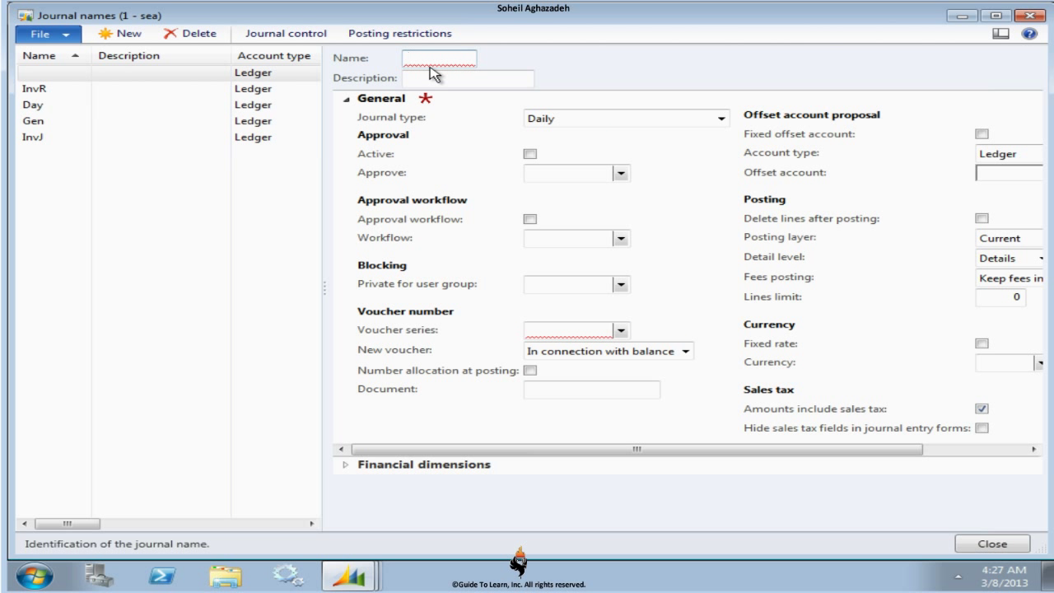
type("In")
left_click(722, 118)
scroll(589, 352, "down", 1)
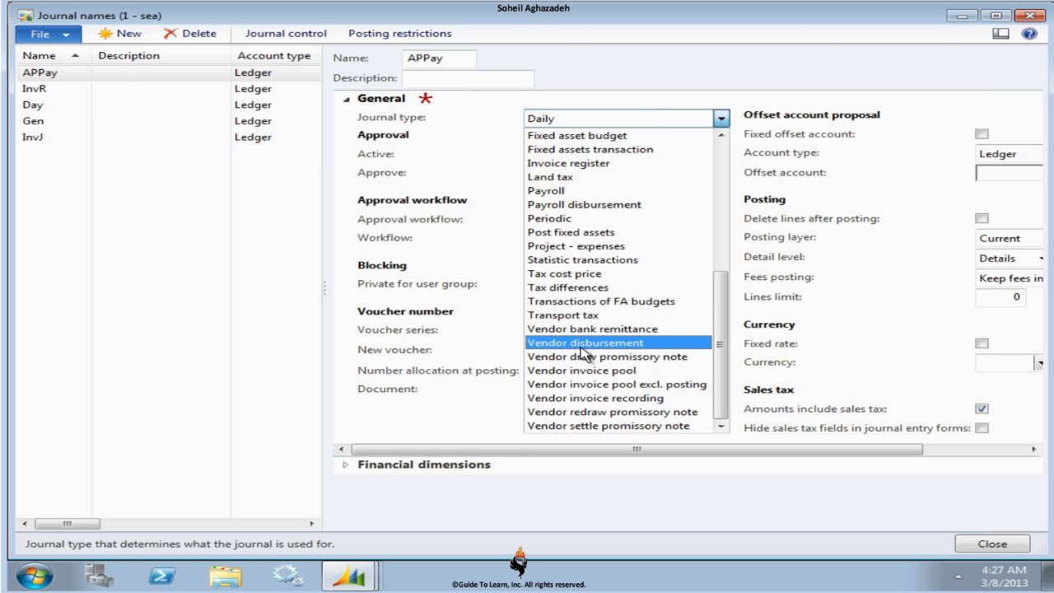
left_click(581, 345)
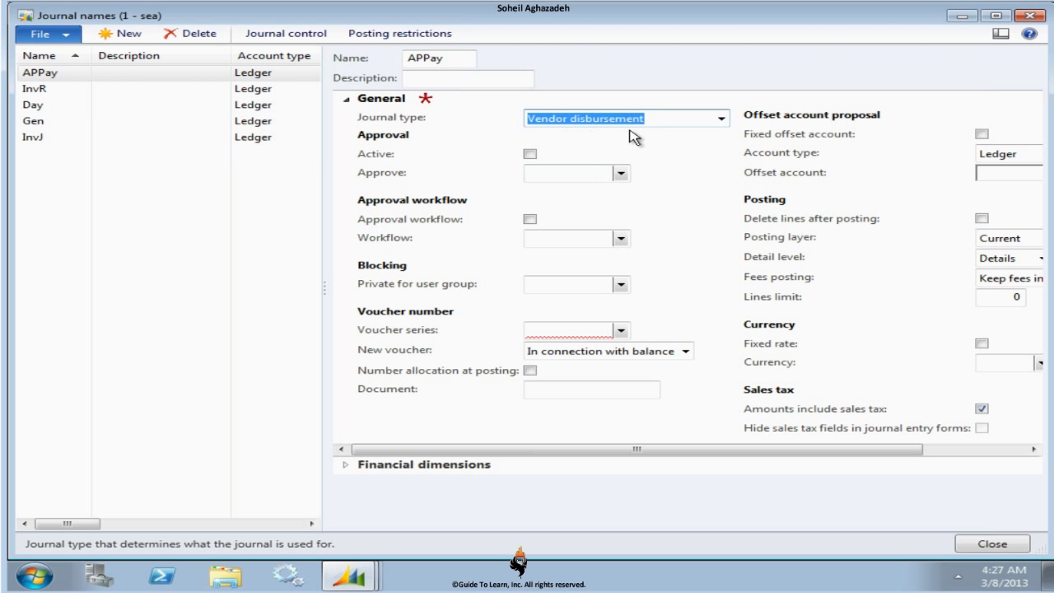
left_click(622, 331)
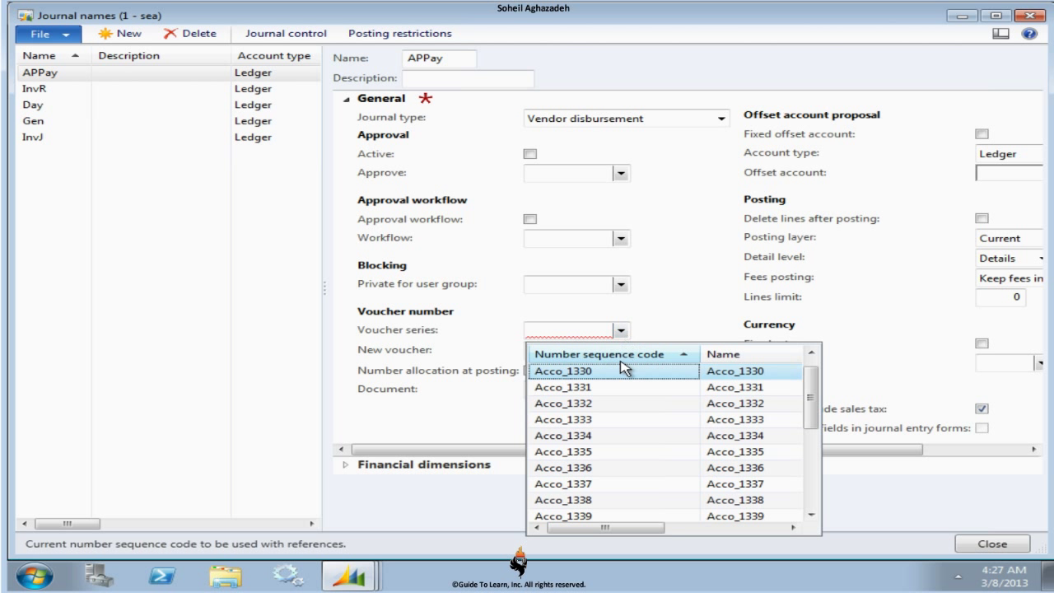
left_click(582, 331)
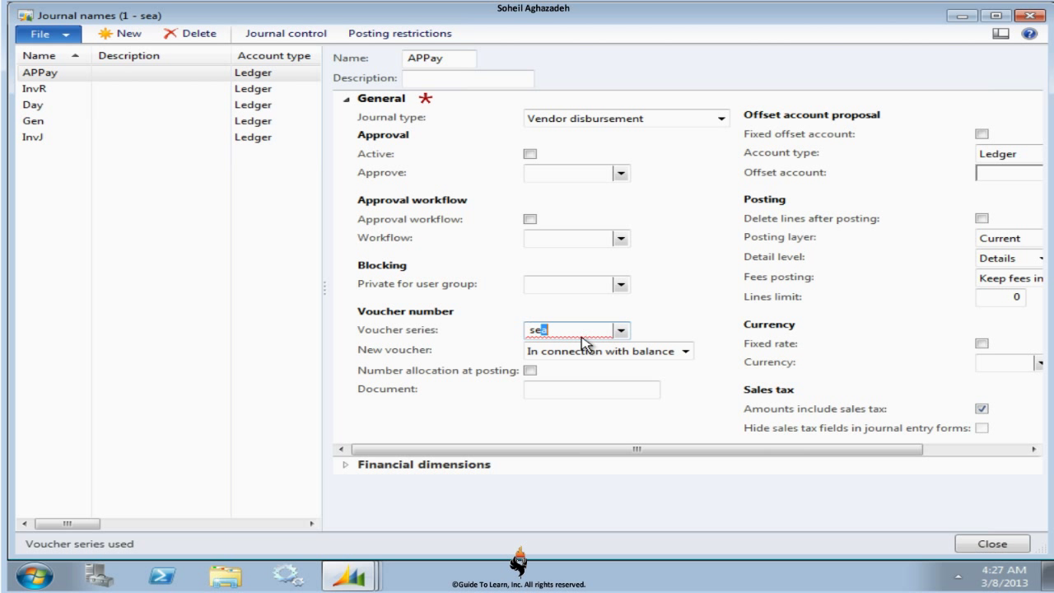
left_click(582, 285)
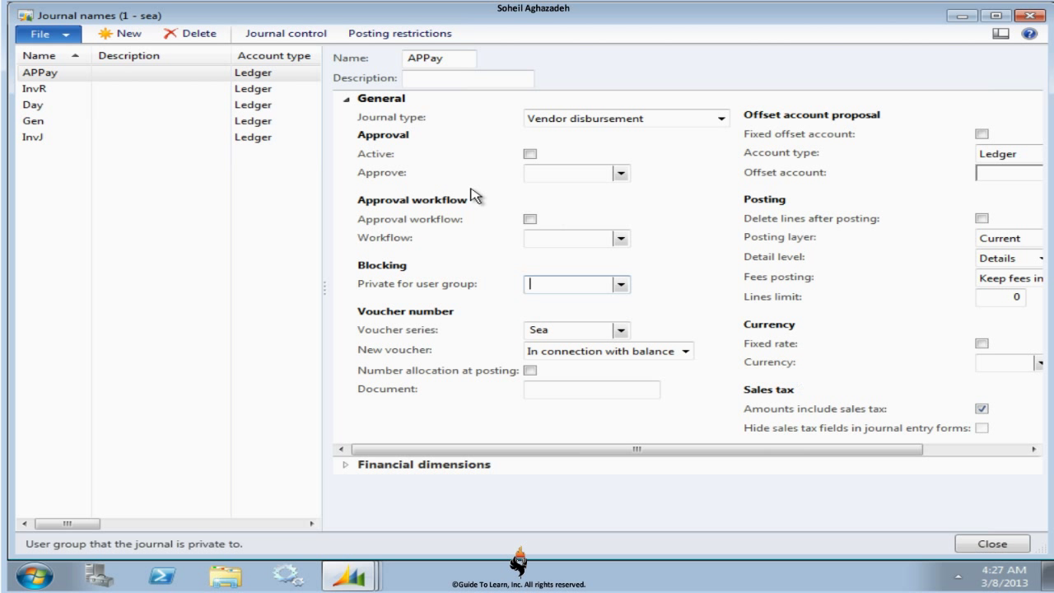
Assign the InvR journal name to the new batch and open its lines.
left_click(1007, 546)
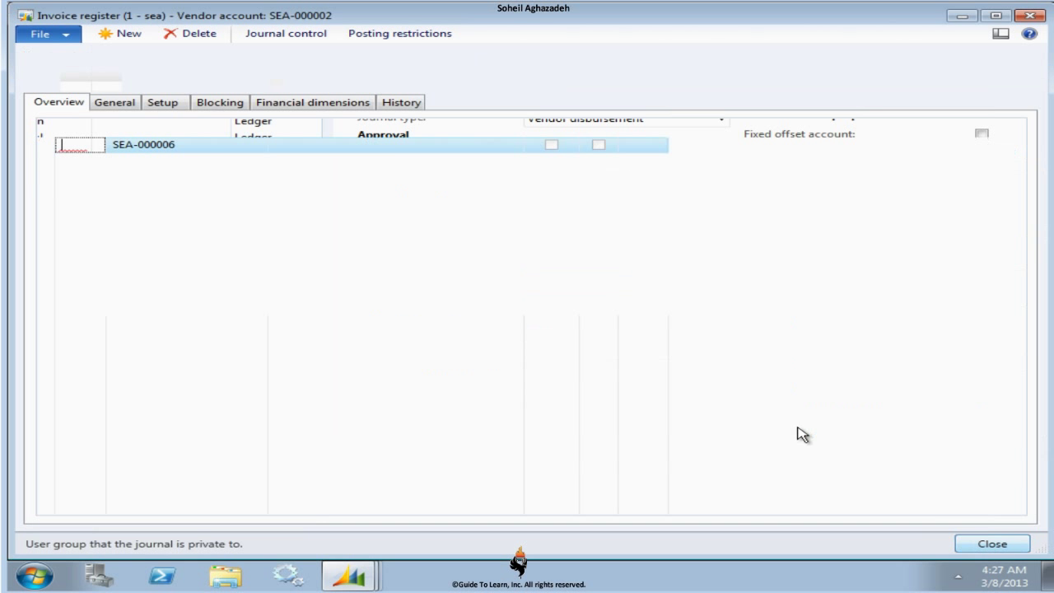
left_click(95, 145)
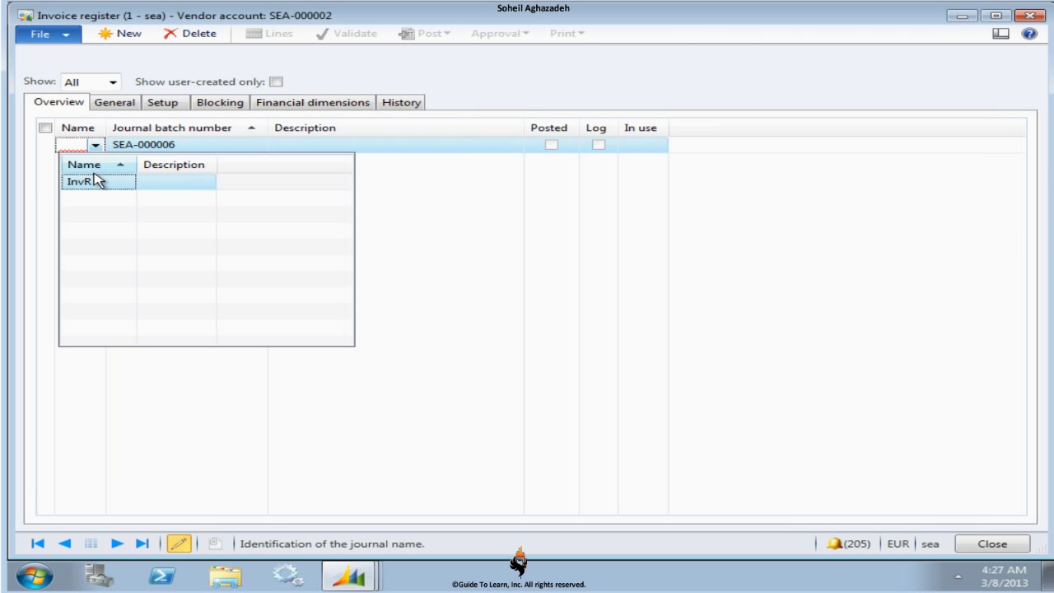
left_click(101, 183)
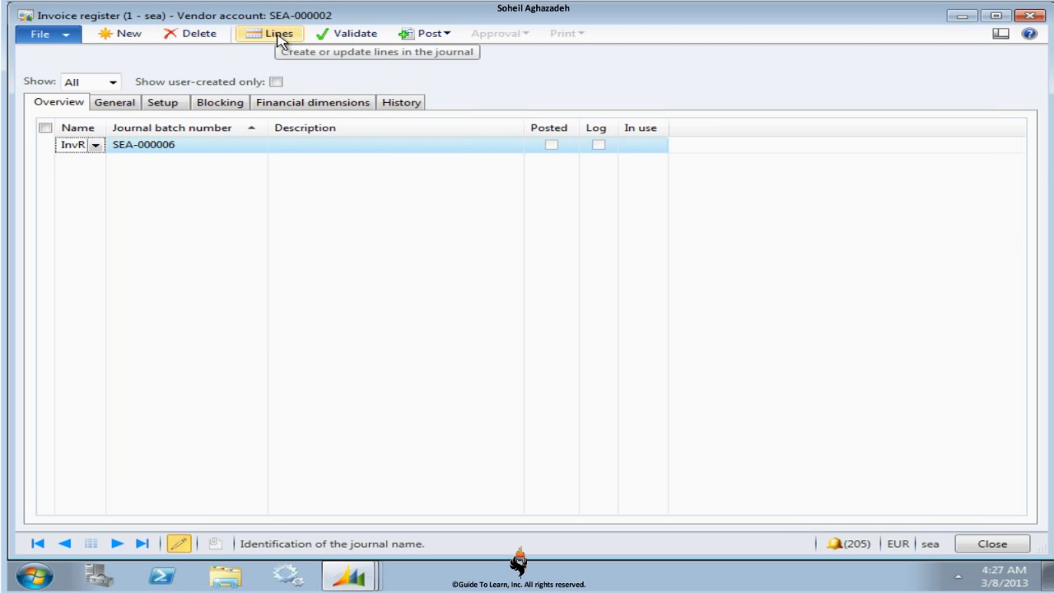
left_click(278, 37)
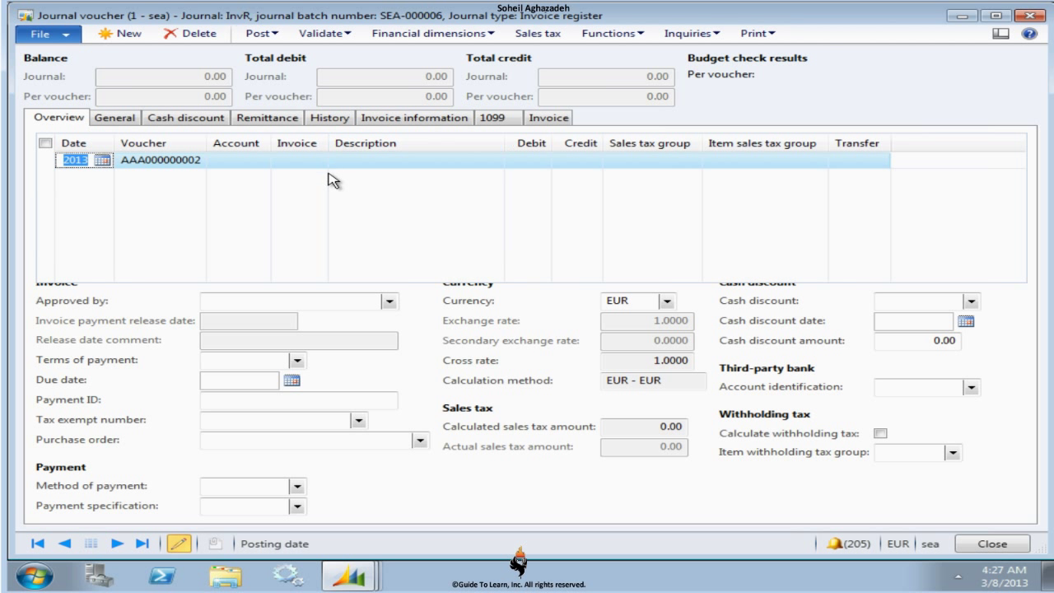
Enter vendor SEA-000002 (GB Publishing), invoice 1234 and description Invoices on the line.
left_click(216, 163)
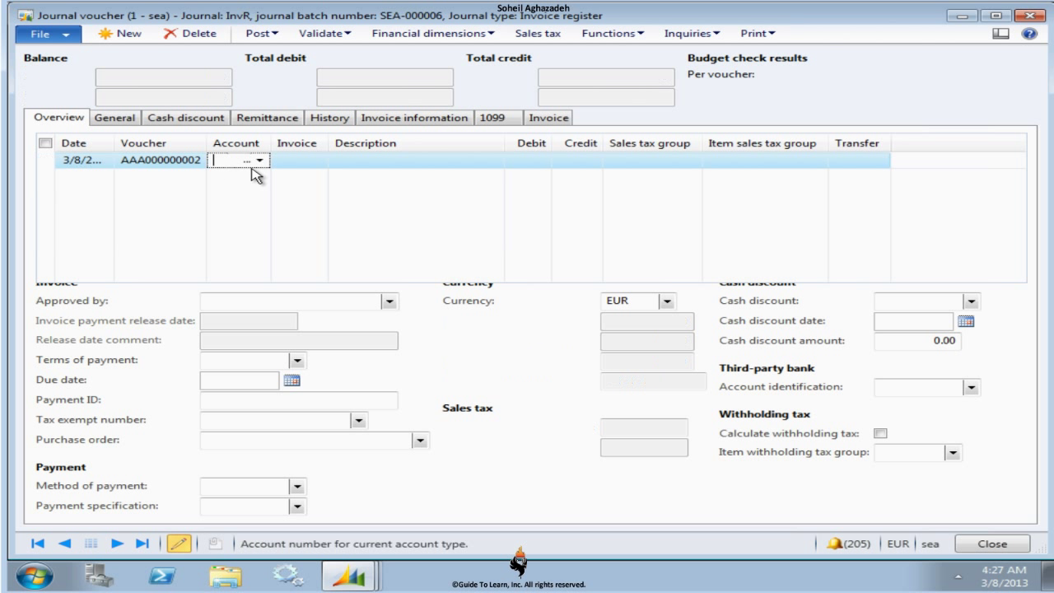
left_click(260, 161)
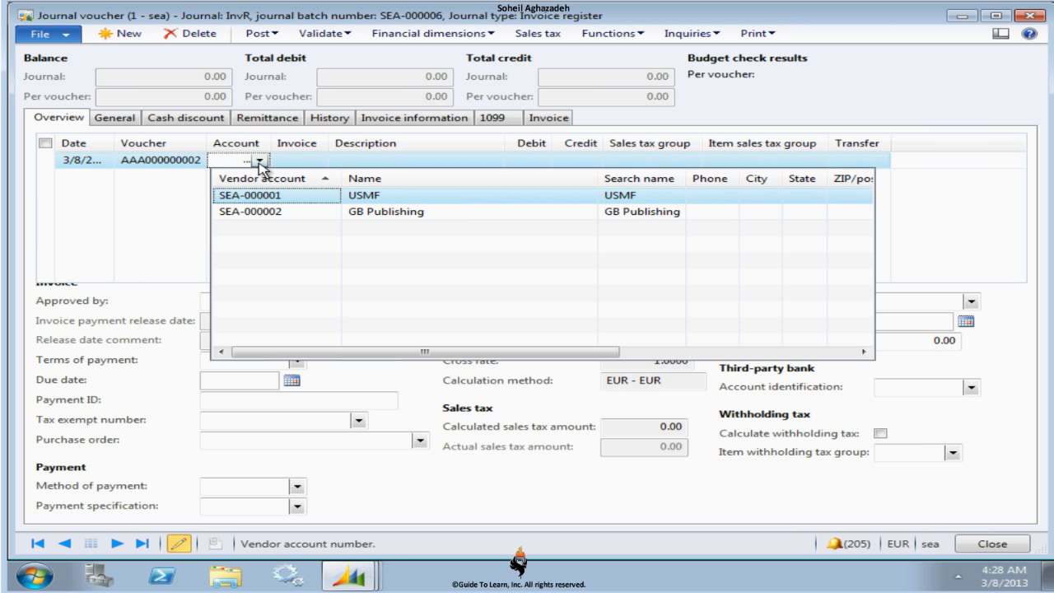
left_click(330, 212)
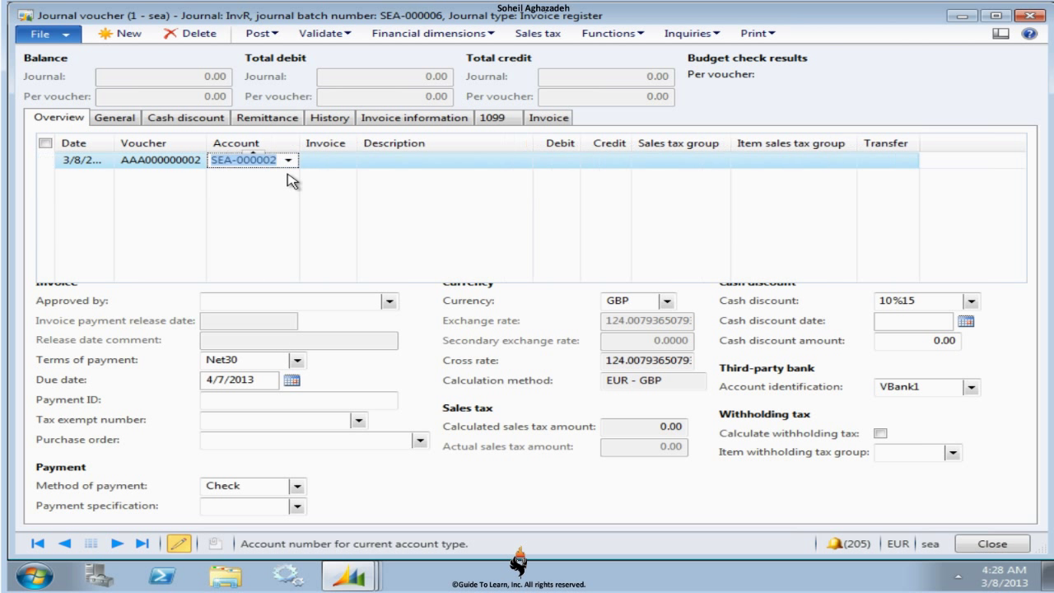
left_click(310, 161)
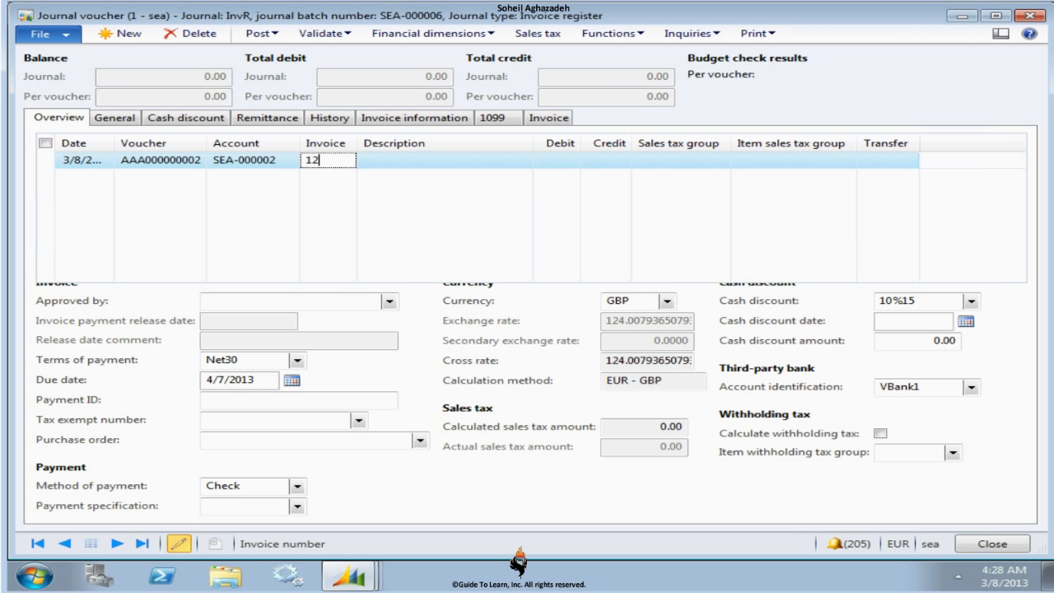
left_click(469, 161)
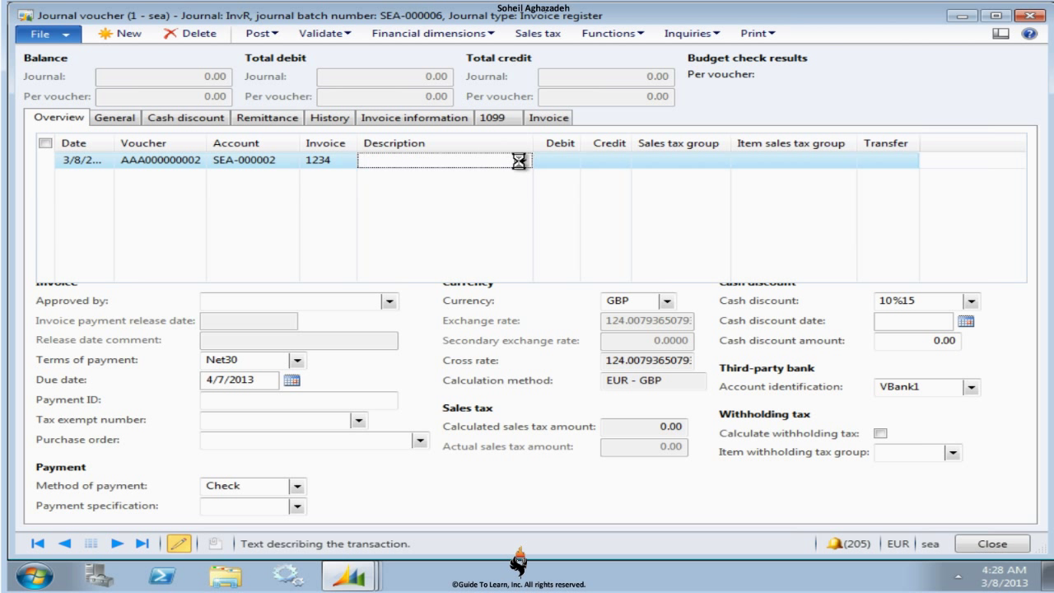
left_click(522, 161)
left_click(504, 201)
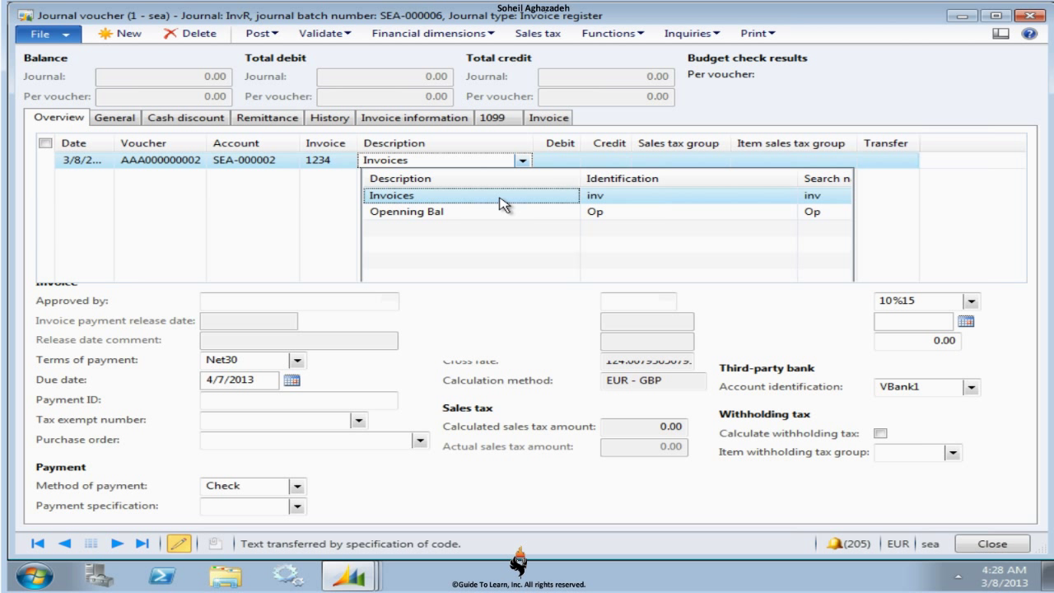
left_click(598, 160)
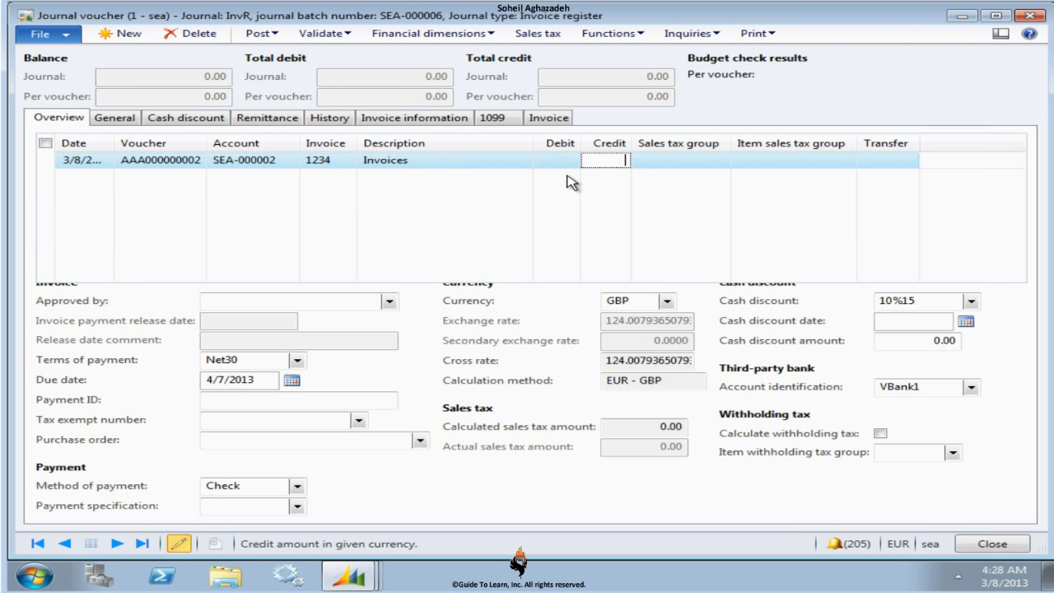